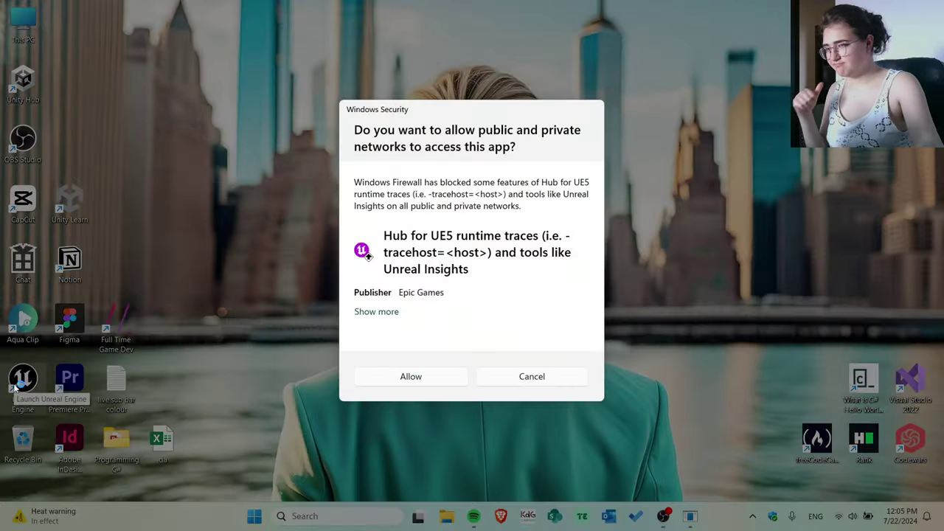
Allow Unreal Engine's trace hub through the Windows Security firewall prompt
click(398, 377)
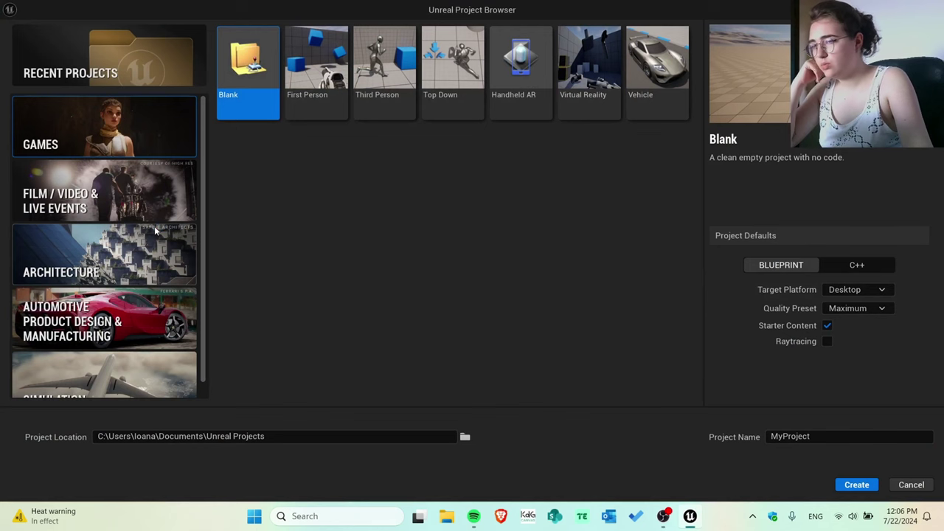
Preview the Architecture templates Handheld AR and Collab Viewer
click(147, 256)
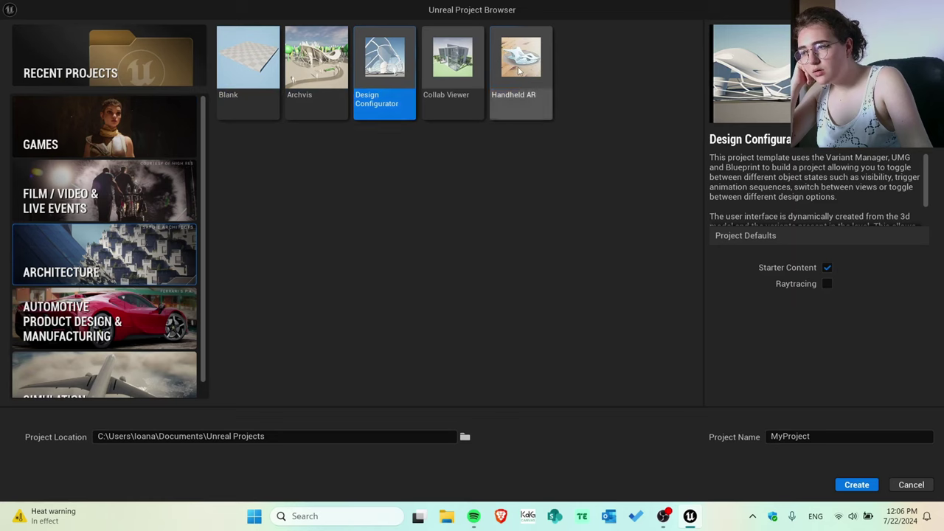
click(520, 70)
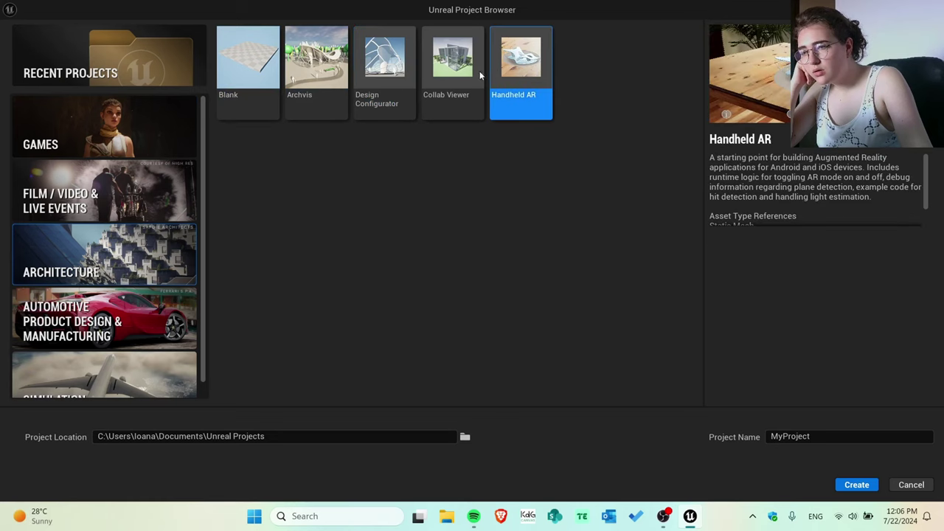
click(454, 77)
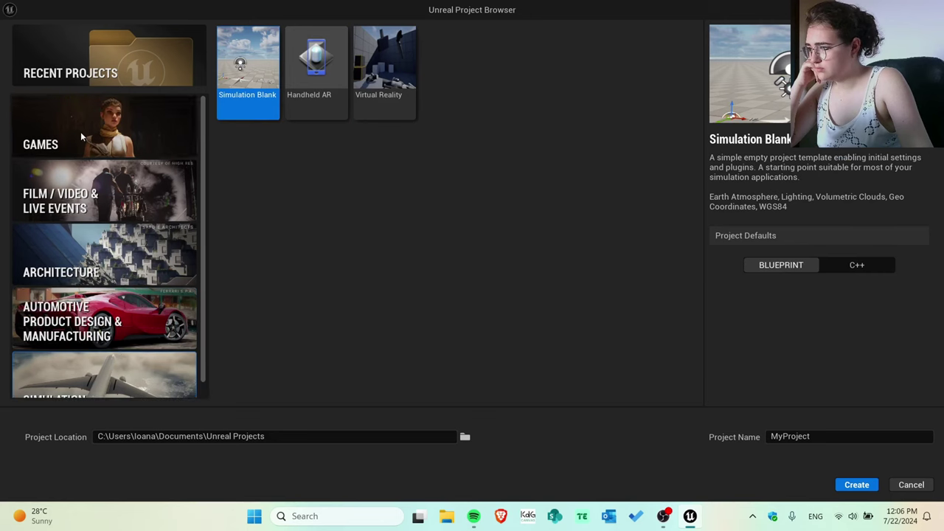
Browse the Games, Film / Video & Live Events and Architecture categories, ending on Games > Blank
click(80, 131)
click(96, 71)
click(115, 135)
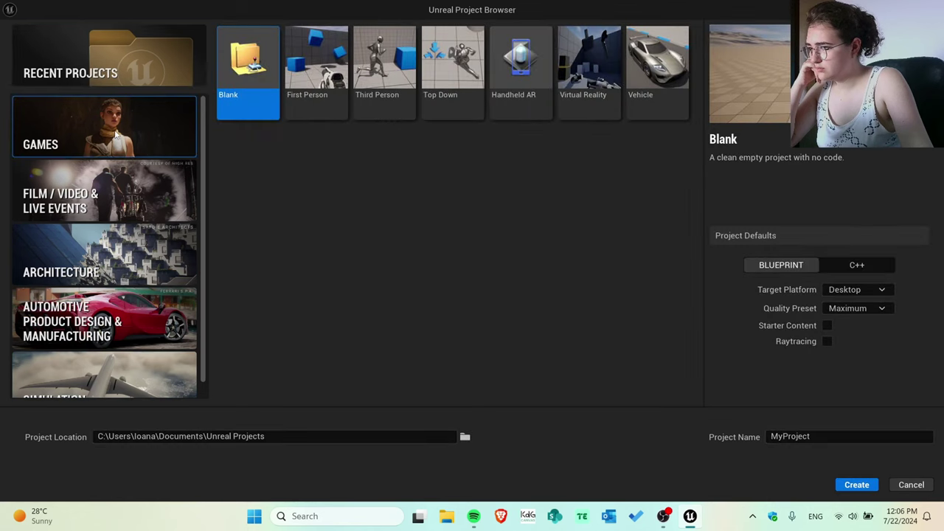
click(123, 186)
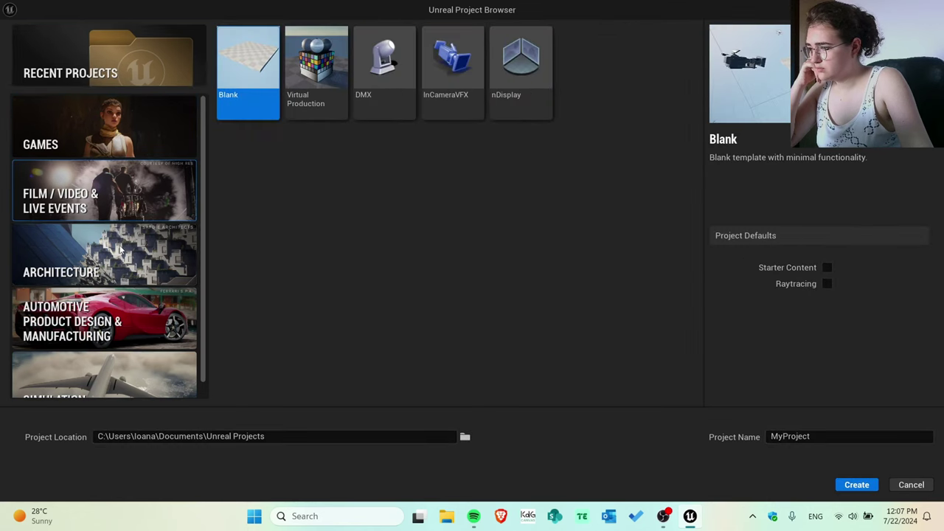
click(123, 251)
click(115, 149)
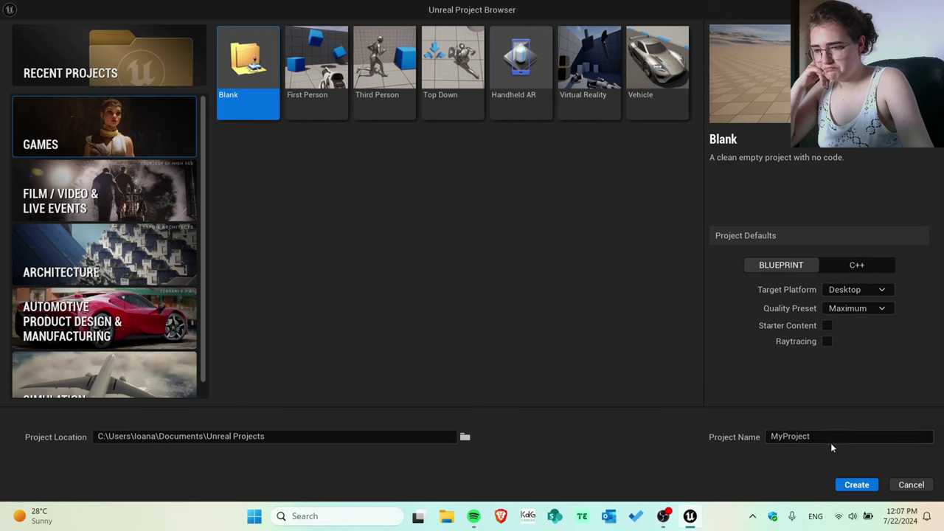
Browse the project location picker to drive E: and select the Aqua Clip folder
click(464, 437)
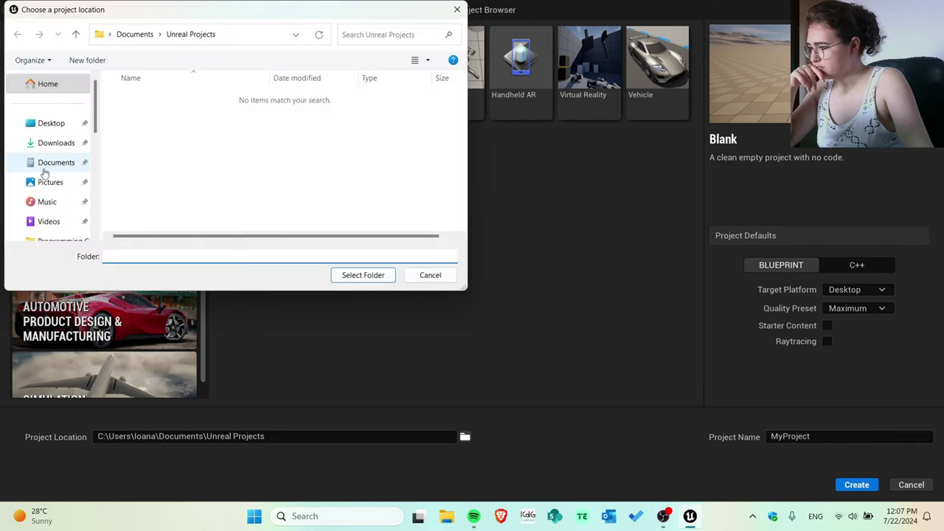
scroll(37, 171, down, 5)
click(61, 122)
click(317, 170)
right_click(310, 171)
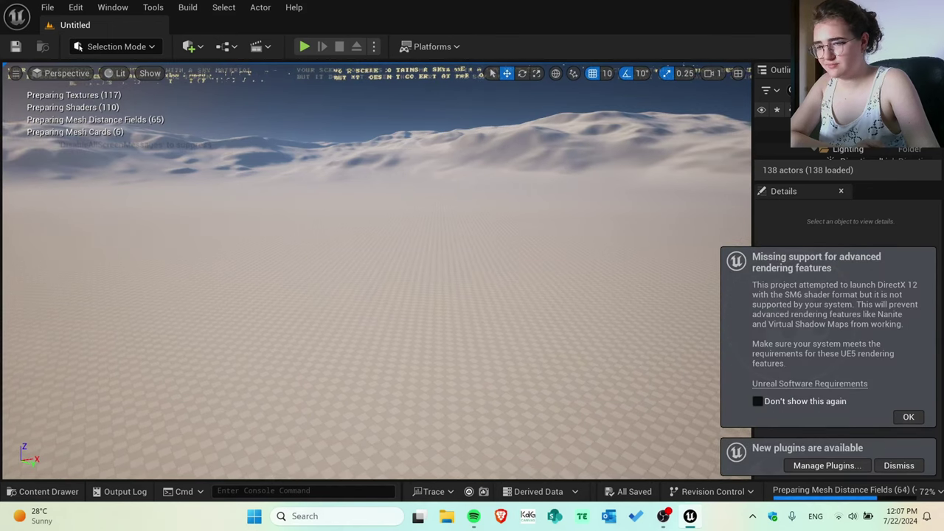
Dismiss the missing rendering features warning, inspect the landscape tiles, and open the Build menu
right_click(707, 324)
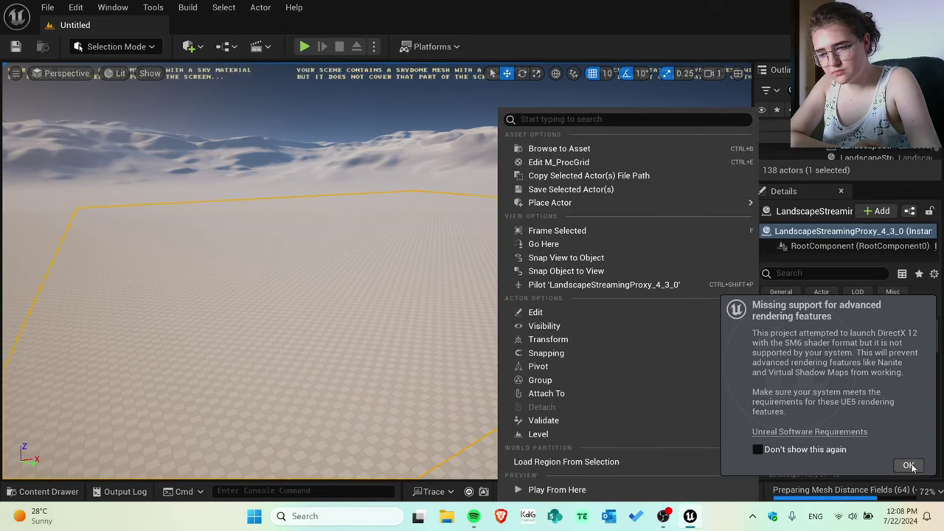
click(910, 466)
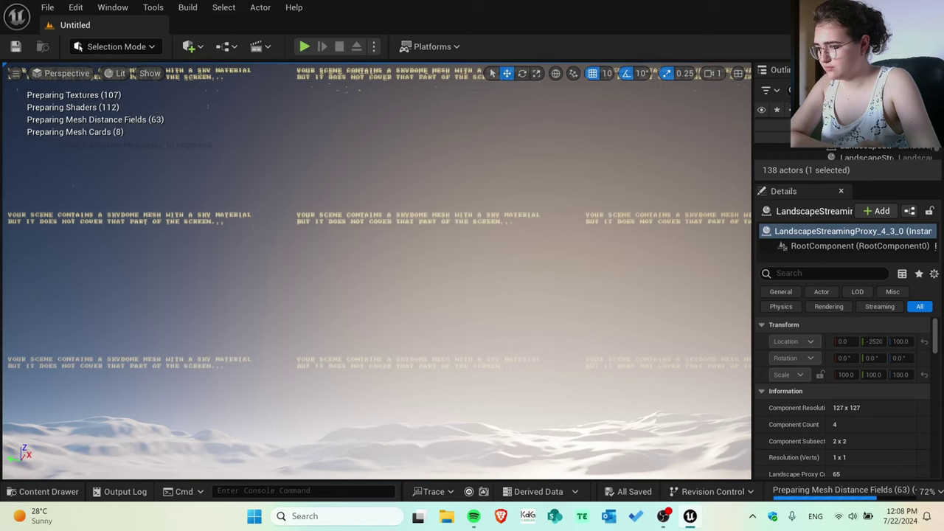
right_drag(376, 178, 376, 233)
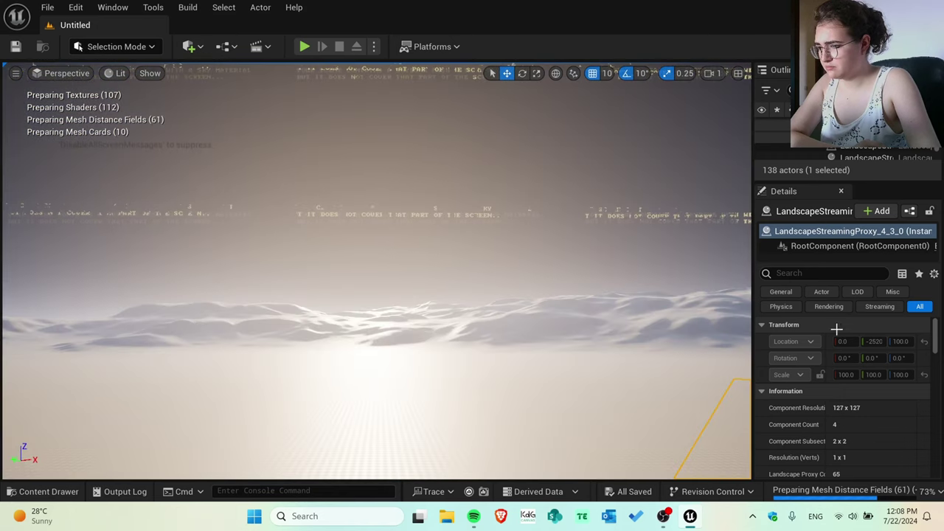
right_click(576, 325)
key(Escape)
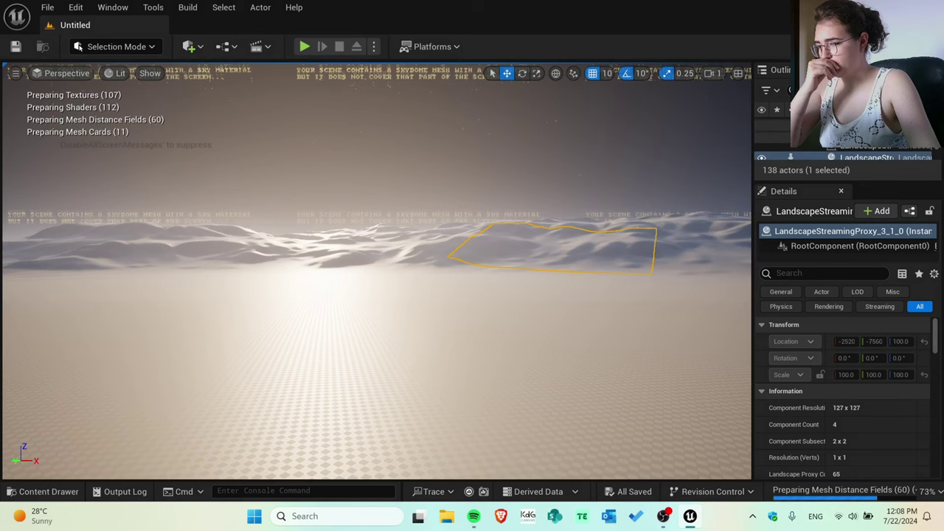
click(188, 7)
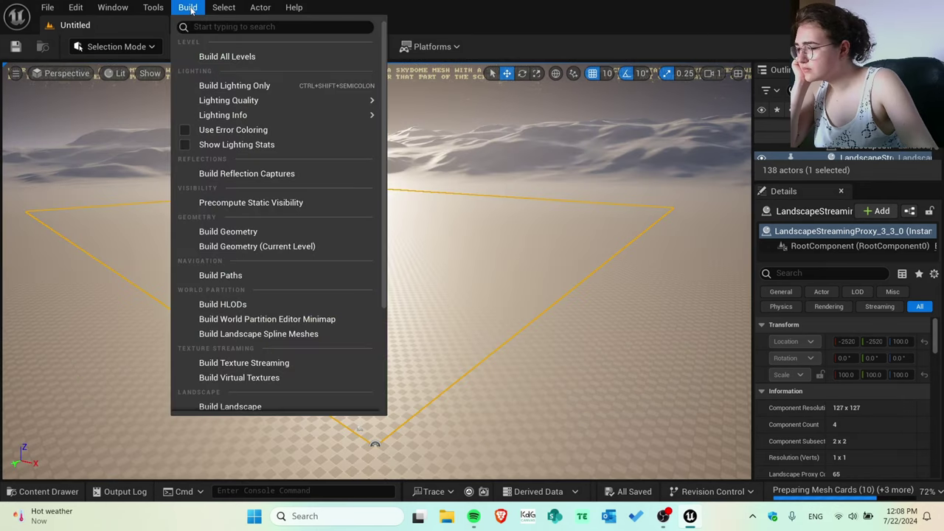
Run Build Landscape and check the Perspective viewport's view-type options without changing them
scroll(246, 268, down, 4)
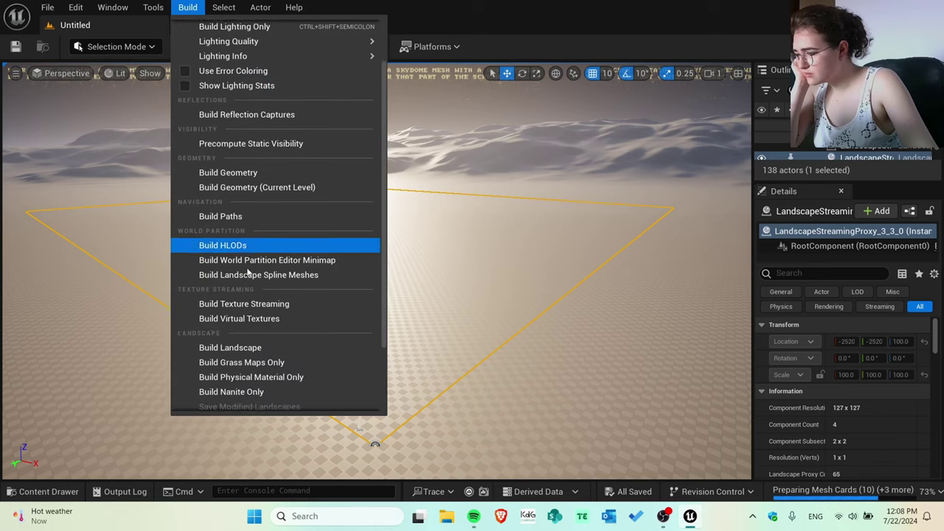
click(246, 308)
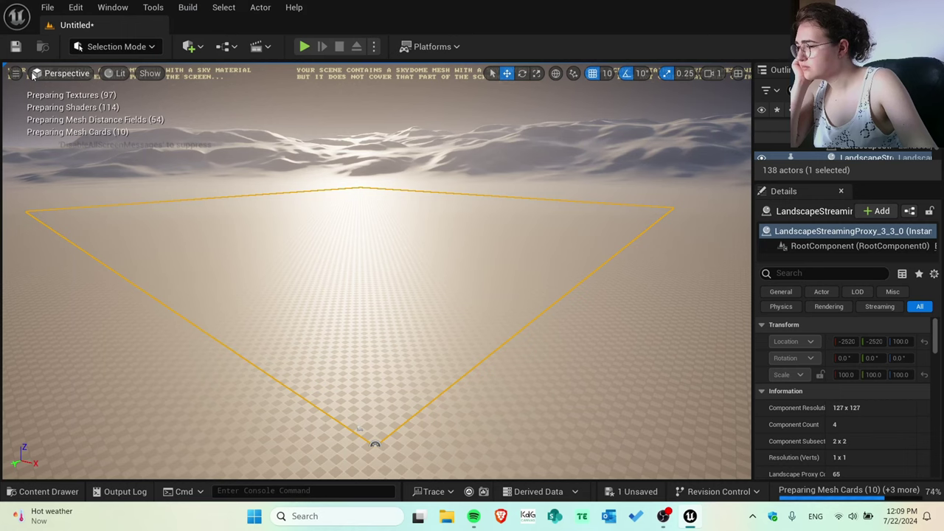
click(33, 76)
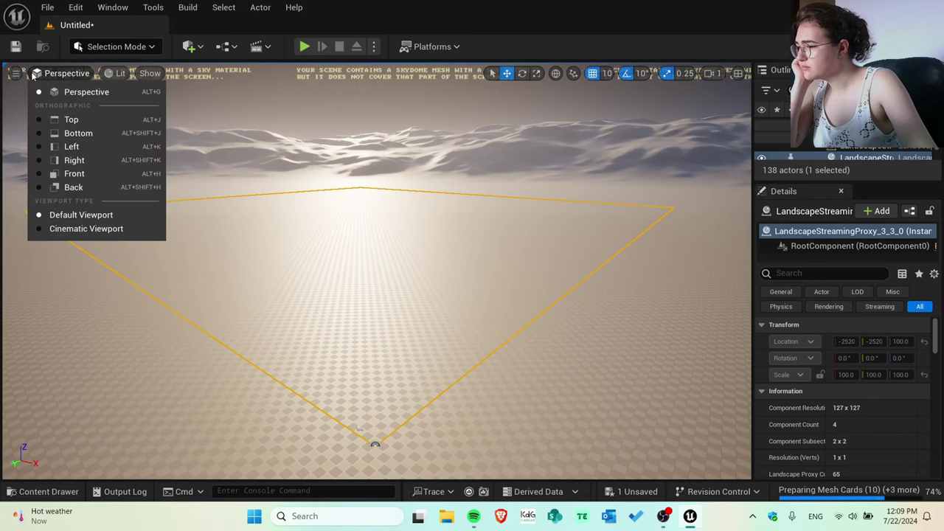
click(33, 76)
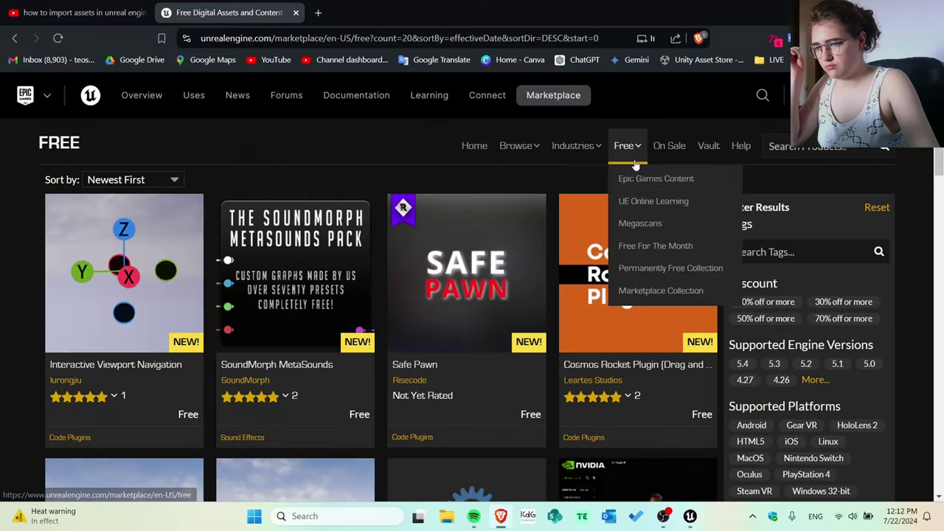
Show Epic Games' own free Marketplace content, then search Windows for 'epic ga'
click(644, 179)
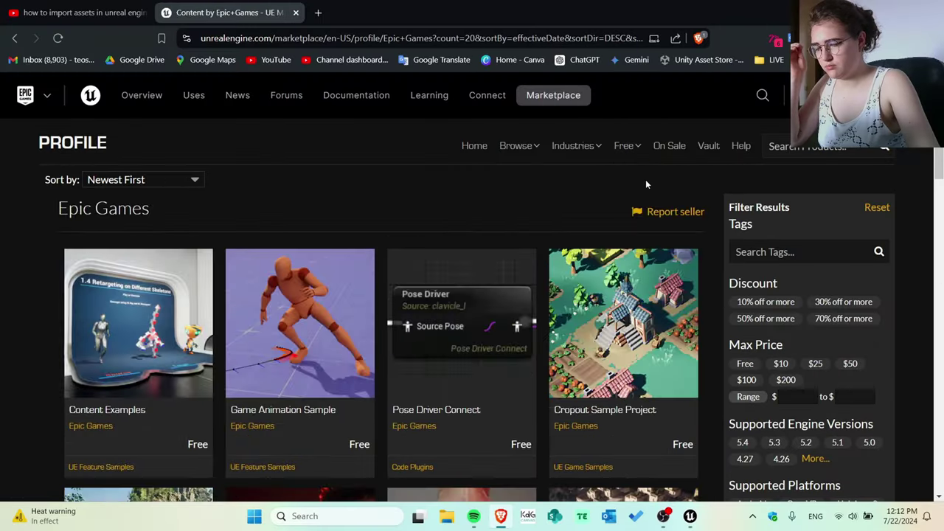
click(319, 521)
text(epic ga)
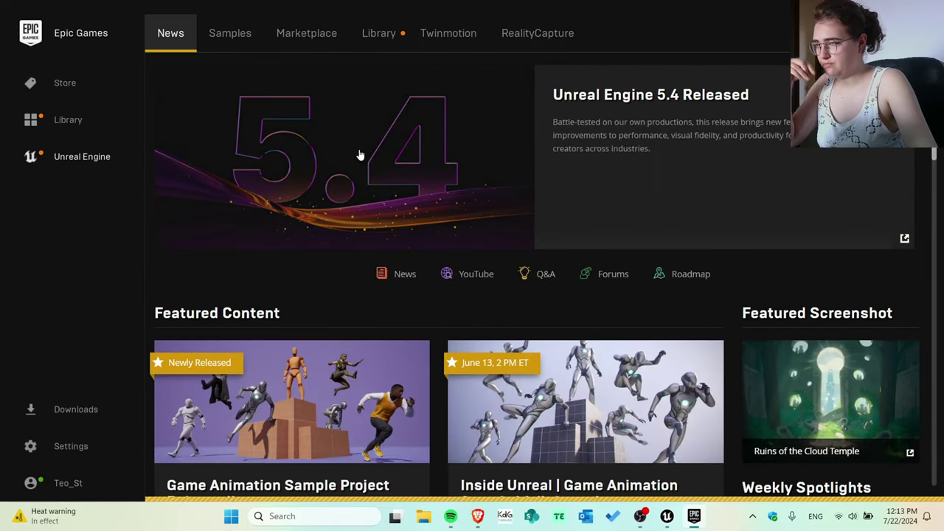
List the free assets in the launcher's Marketplace
click(301, 36)
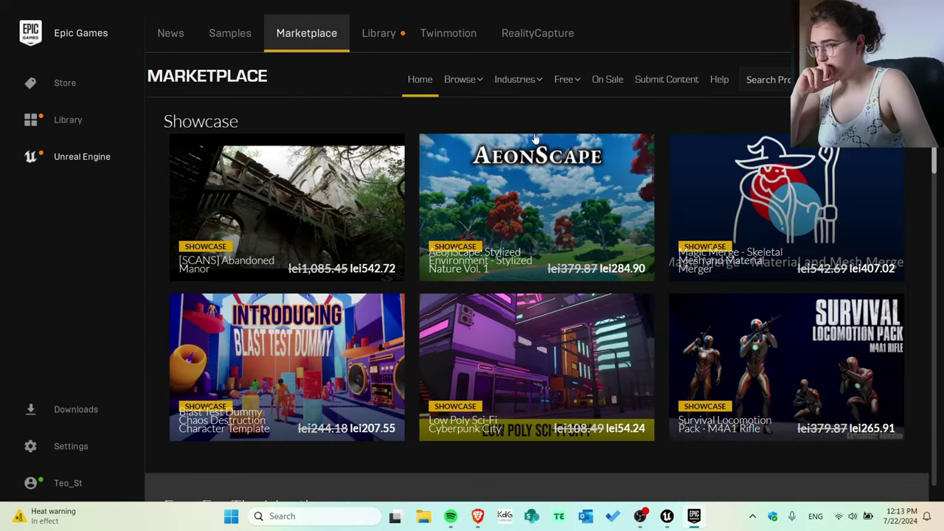
click(560, 82)
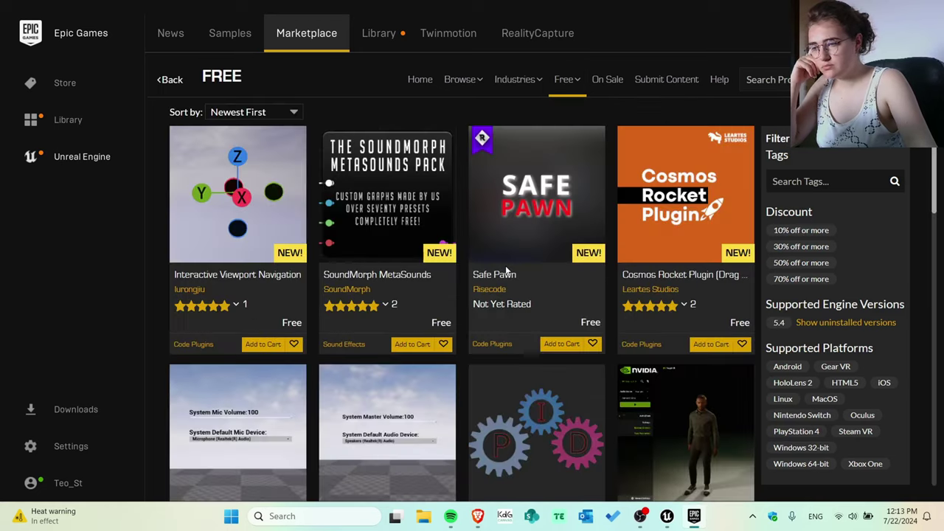
scroll(509, 273, down, 5)
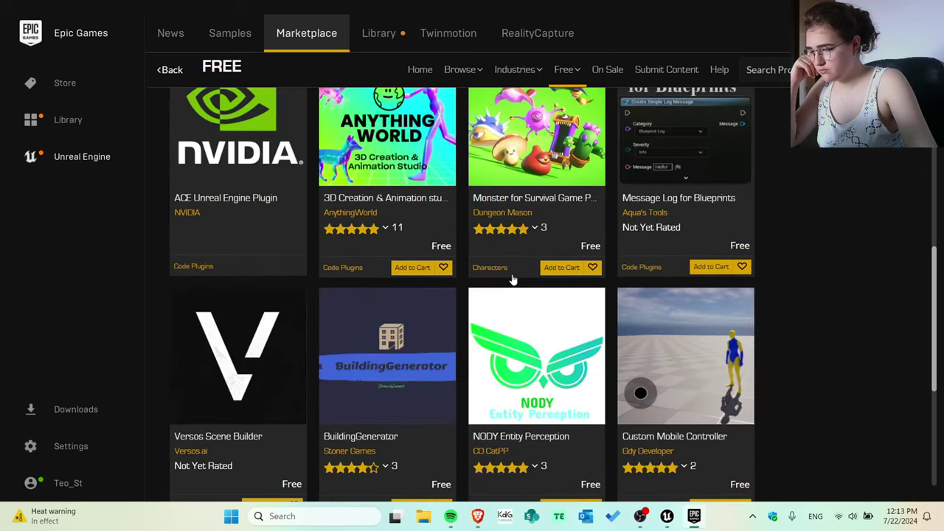
scroll(513, 279, up, 3)
scroll(514, 281, up, 3)
Search the Marketplace for 'environment' and limit results to Free assets
click(775, 81)
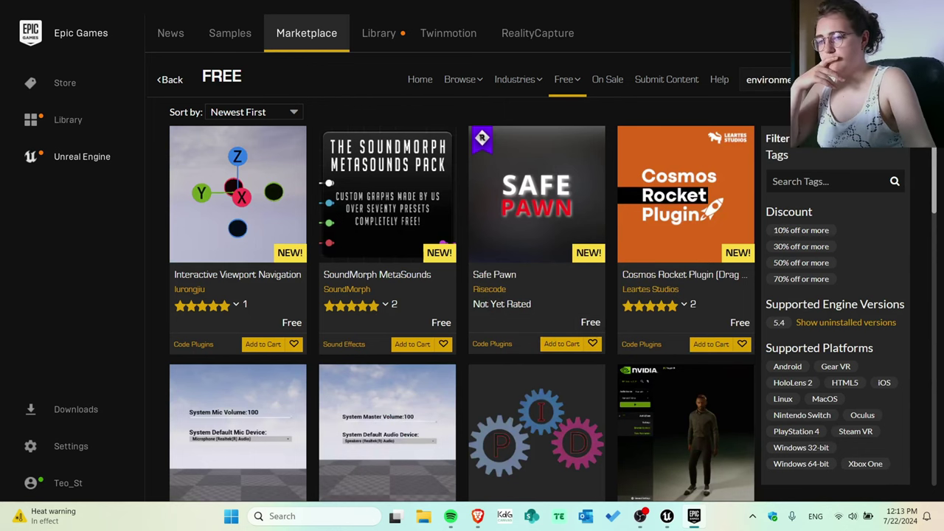
key(Return)
click(782, 351)
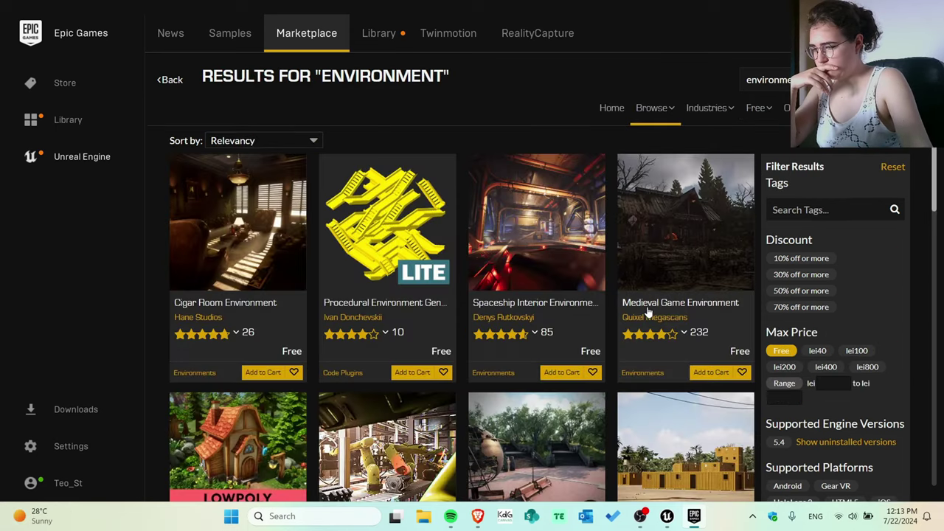
scroll(648, 312, down, 3)
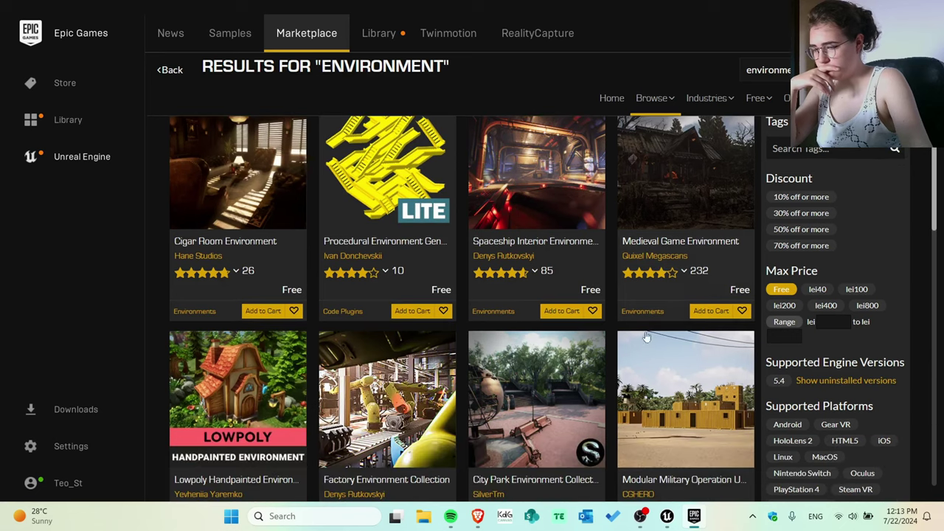
scroll(641, 350, down, 2)
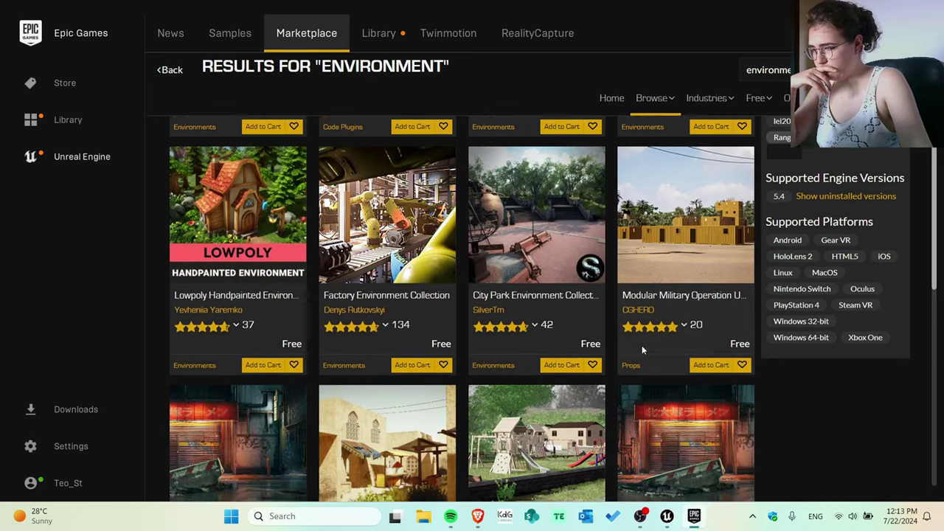
Preview the Lowpoly Handpainted Environment gallery images, then claim the free pack
click(246, 177)
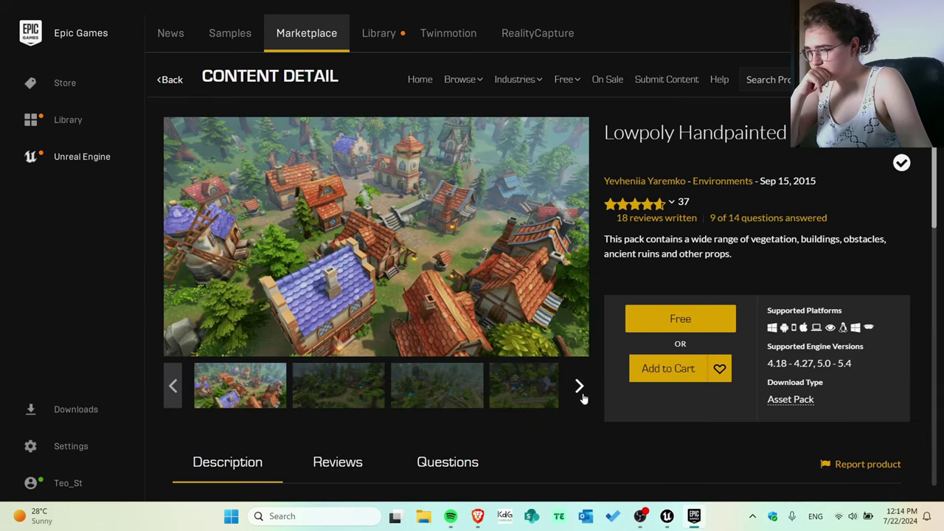
click(581, 397)
click(581, 396)
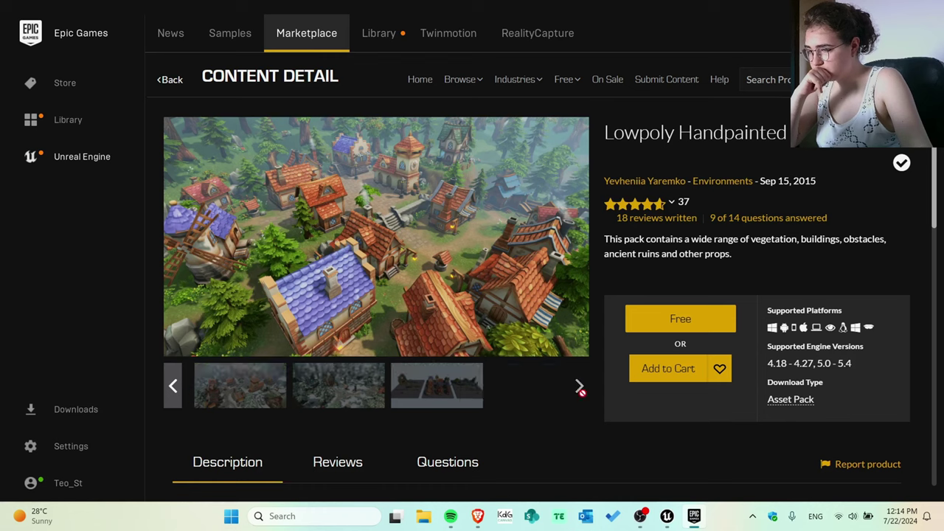
click(335, 390)
click(426, 391)
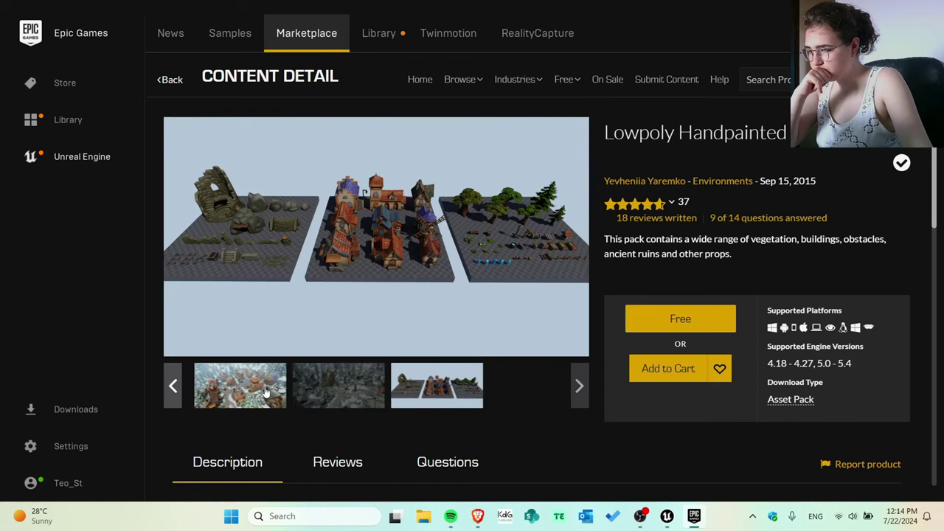
click(264, 391)
click(172, 385)
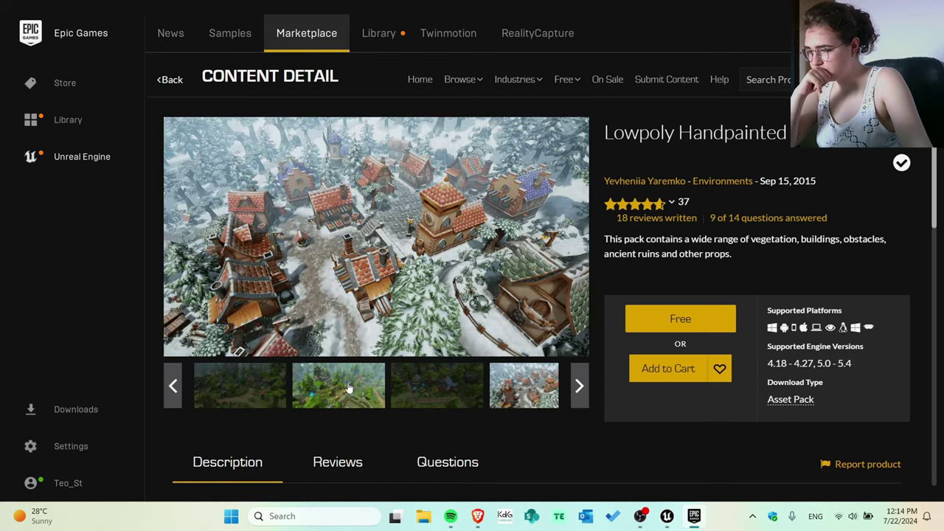
click(435, 393)
click(248, 399)
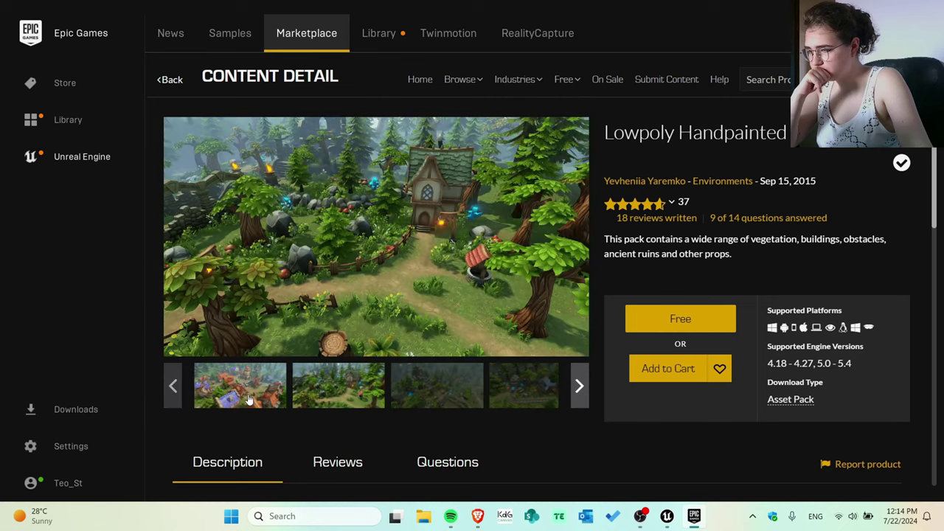
click(657, 323)
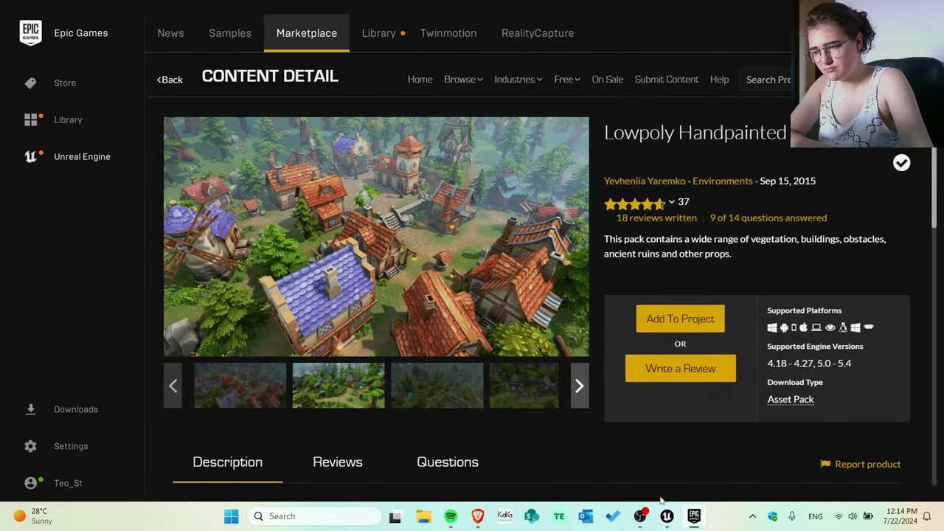
Add the Lowpoly Handpainted pack to MyProject and reopen the project picker
click(696, 320)
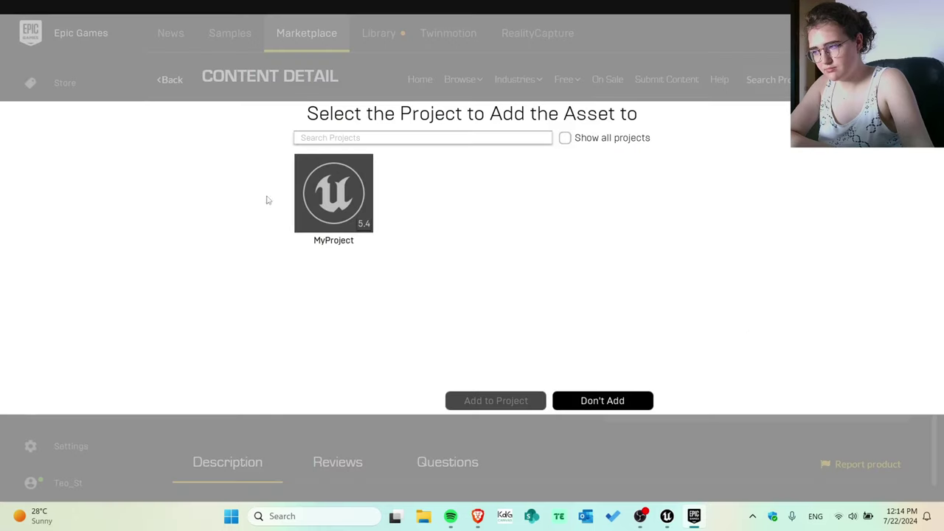
click(328, 194)
click(497, 399)
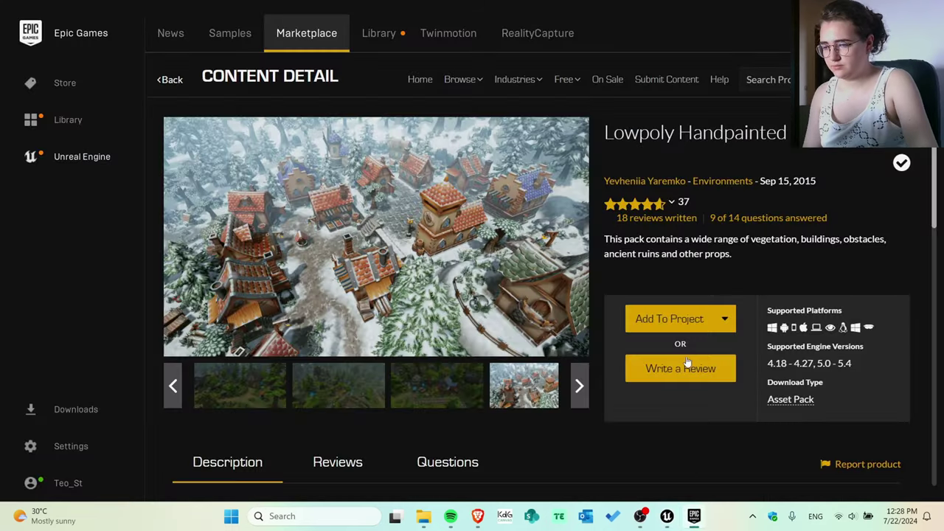
click(713, 322)
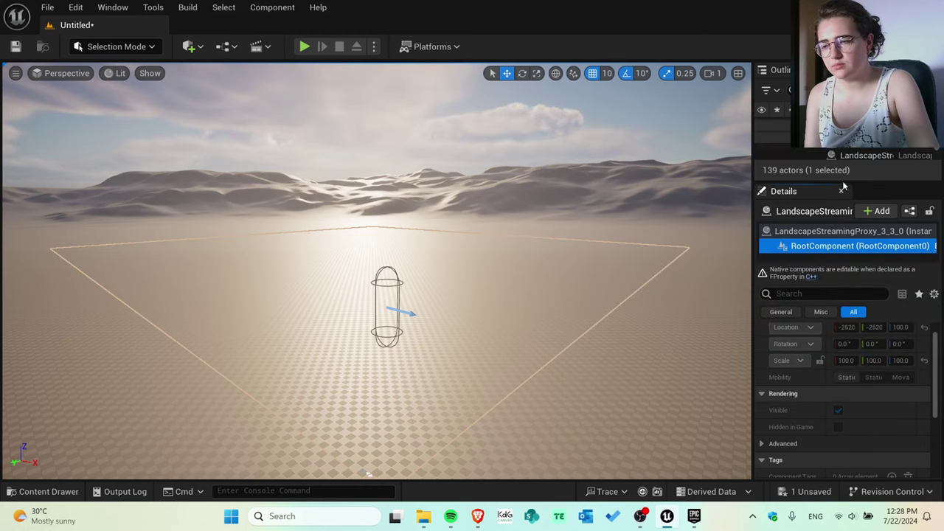
Turn the viewport left and collapse the Outliner's Lighting and Landscape folders
right_drag(368, 474, 279, 474)
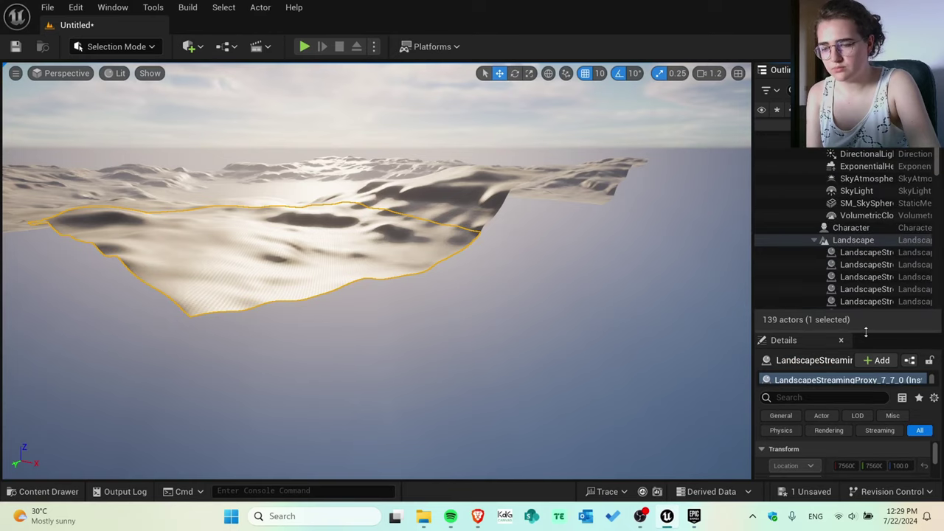
scroll(826, 192, up, 1)
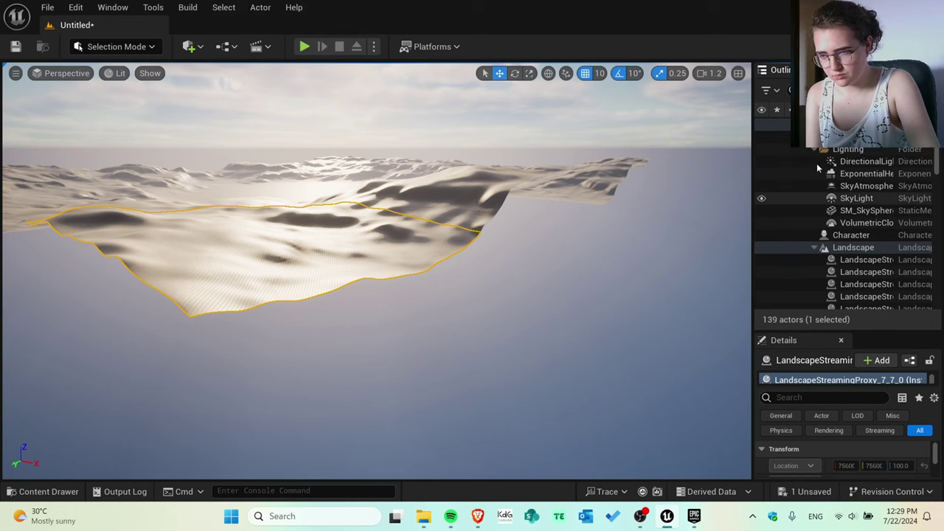
click(816, 150)
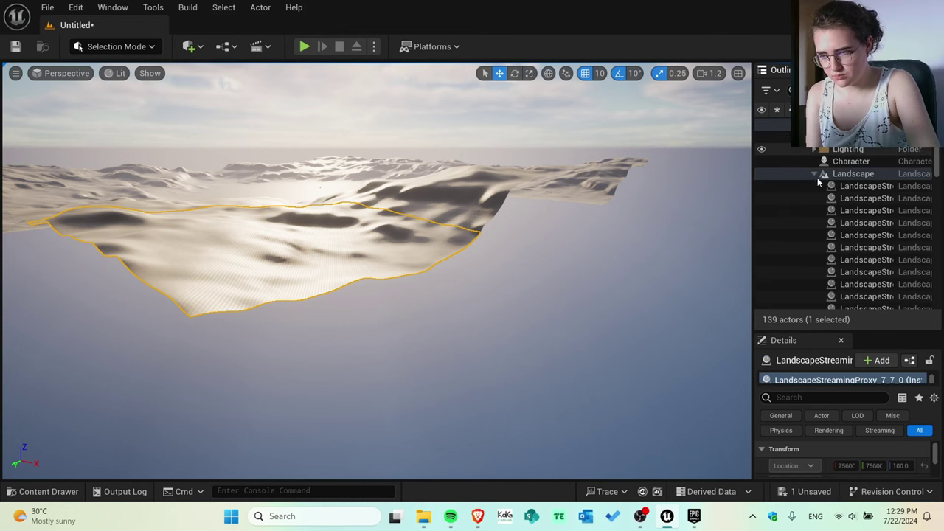
click(815, 174)
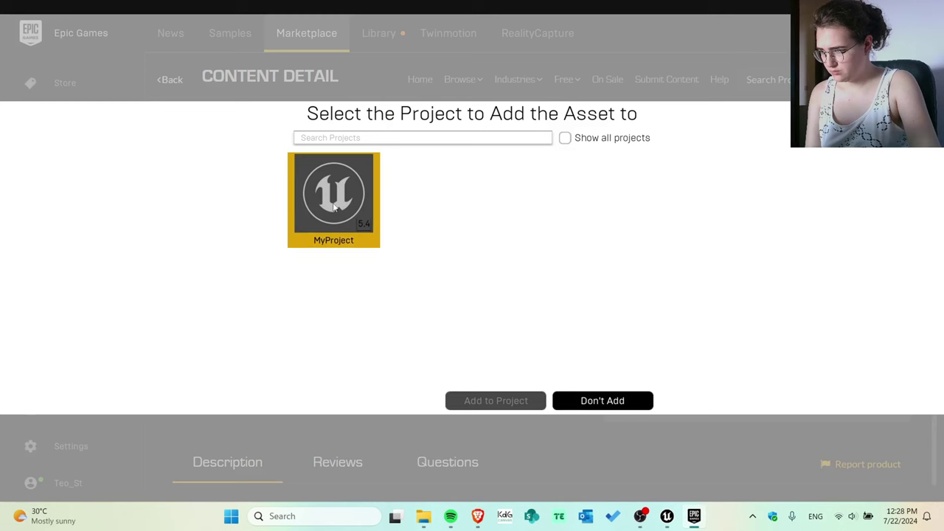
Add the pack to MyProject, cancel the Overwrite Files prompt, then switch back to Unreal
click(334, 208)
click(524, 404)
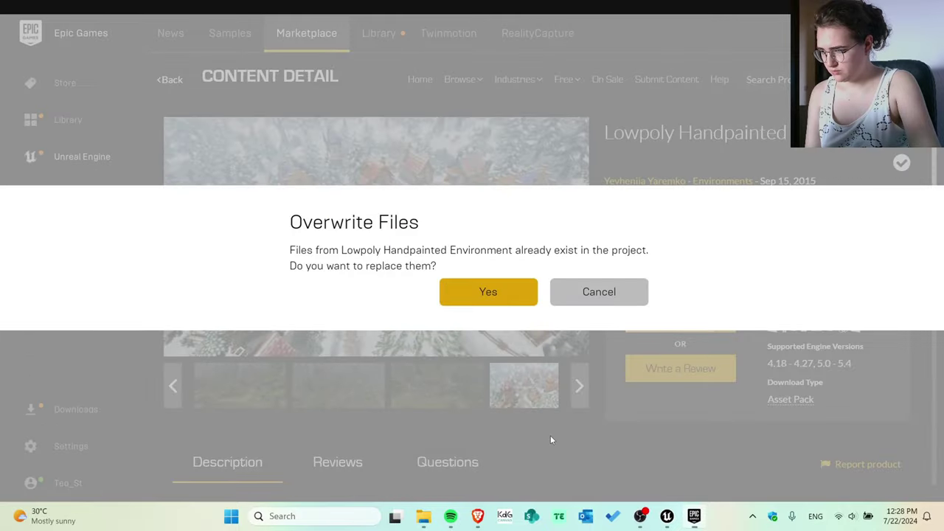
click(610, 290)
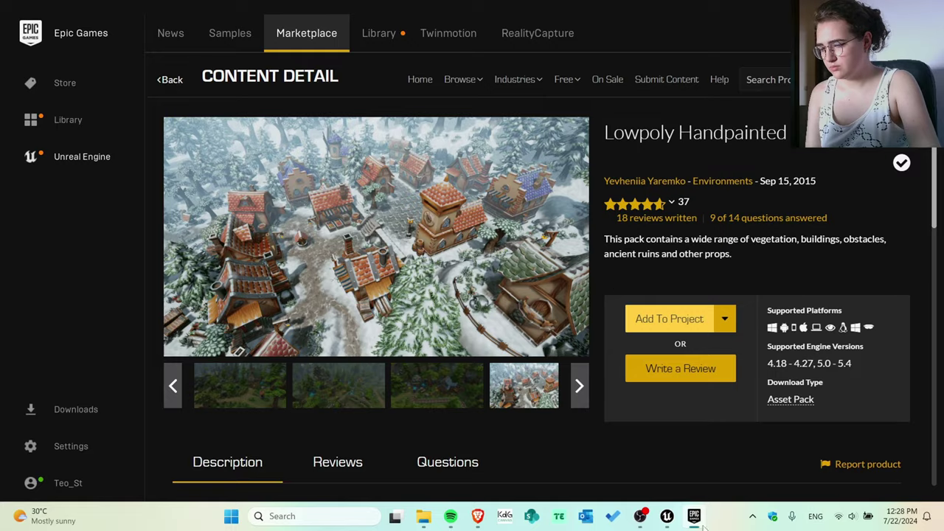
click(667, 516)
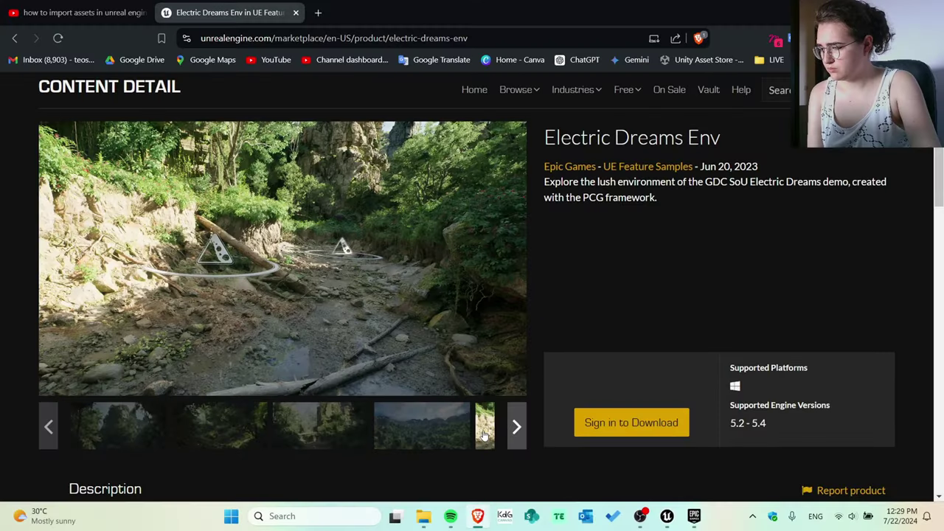
Browse the Electric Dreams Env gallery to the aerial checkerboard preview image
click(515, 430)
click(427, 440)
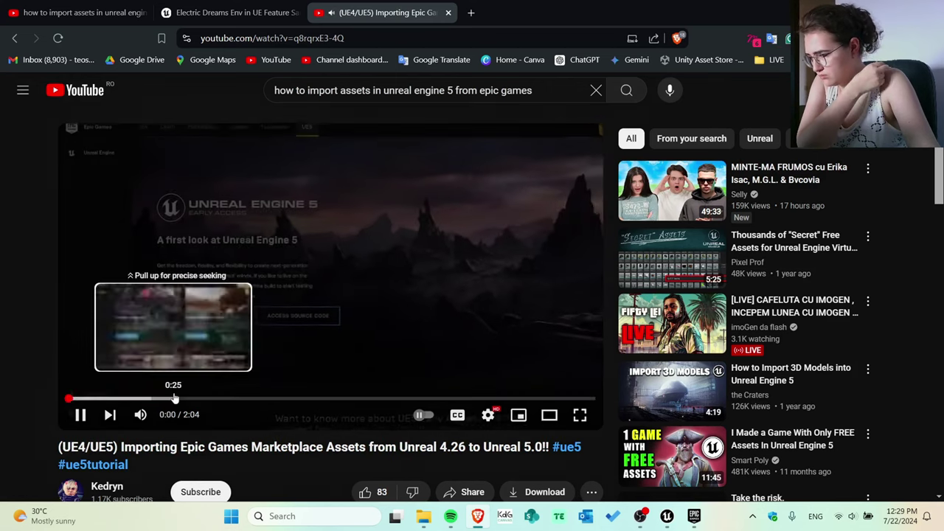
Seek through the import tutorial from 0:25 to about 1:15, then return to the Unreal editor
click(173, 399)
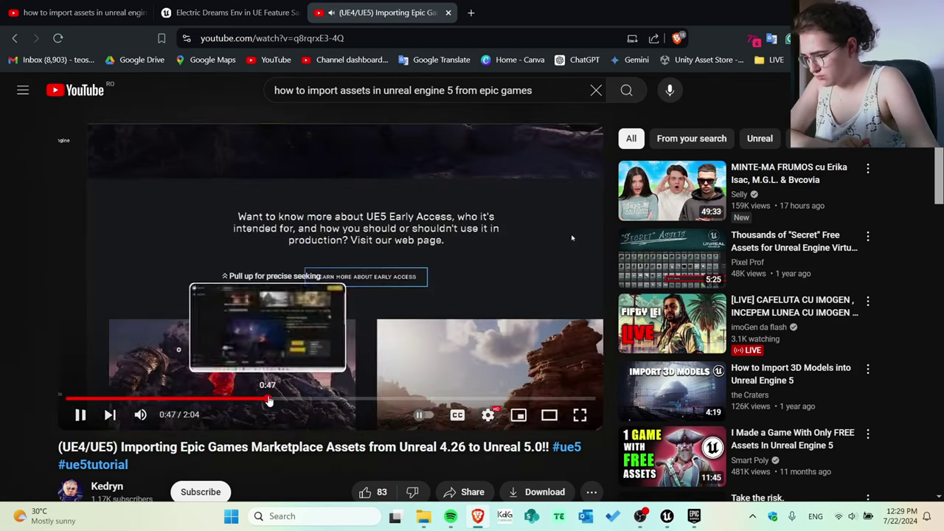
click(267, 399)
drag(270, 399, 285, 399)
key(Right)
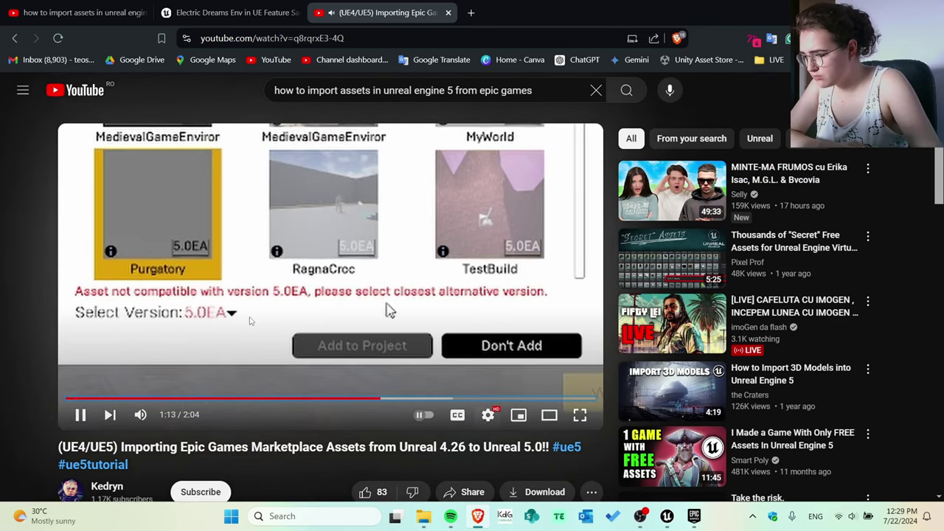
key(Left)
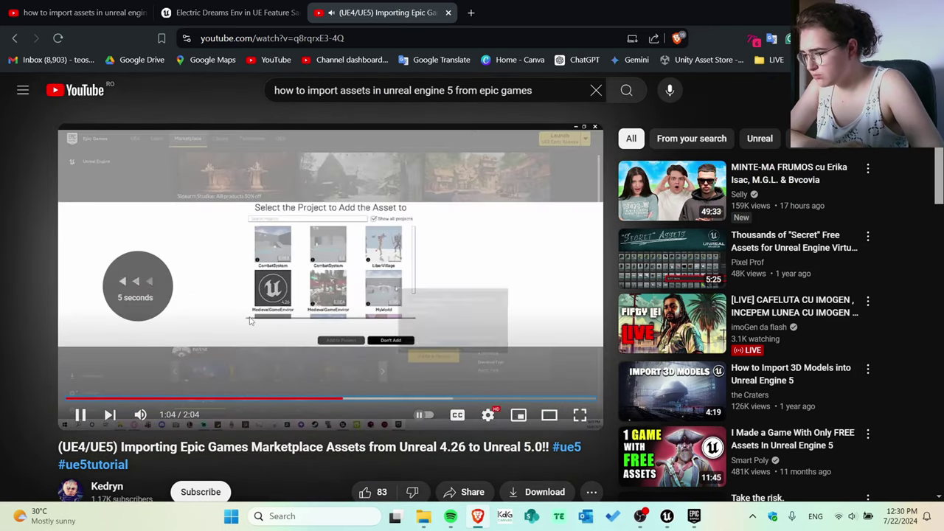
key(Right)
key(Right)
key(Right)
key(Right)
key(Right)
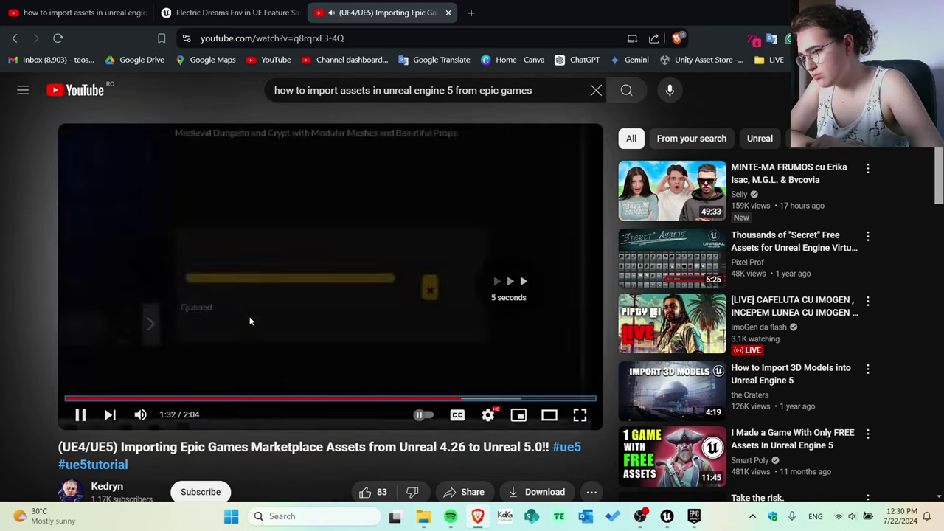
key(Right)
key(Right)
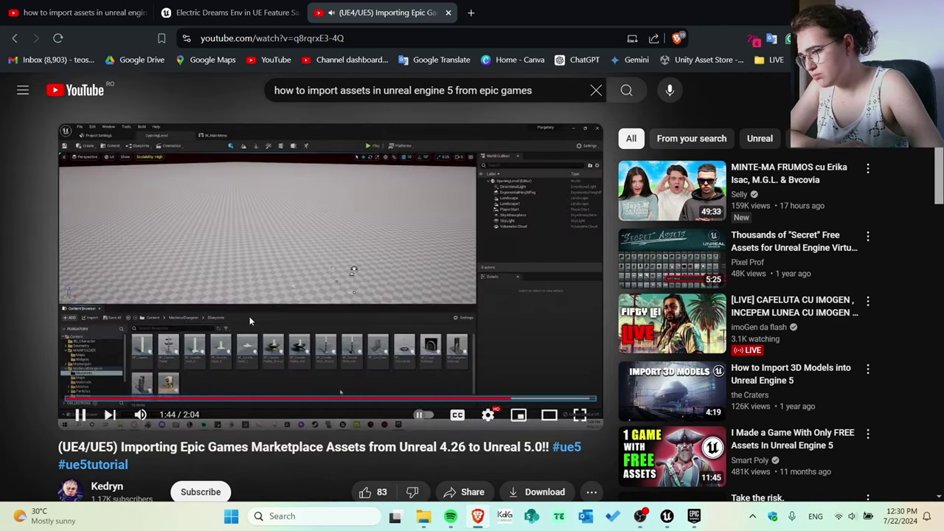
key(Left)
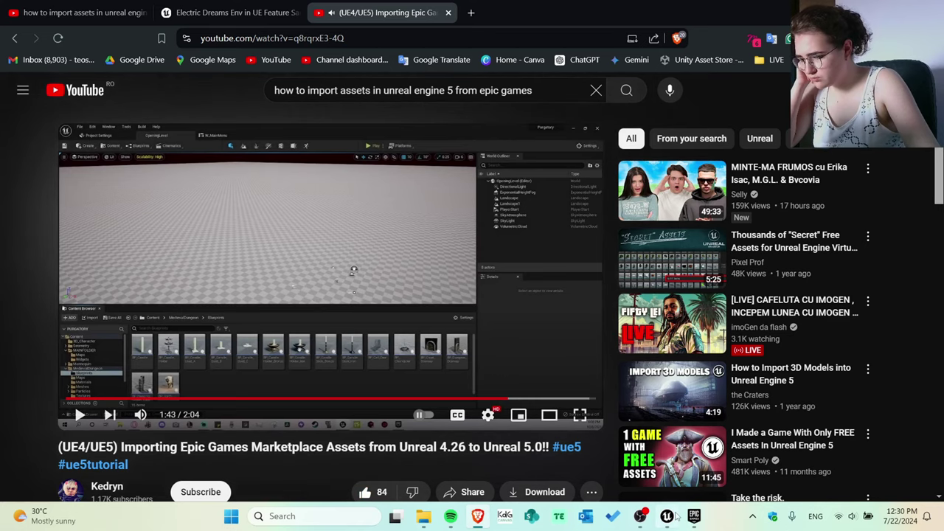
click(669, 517)
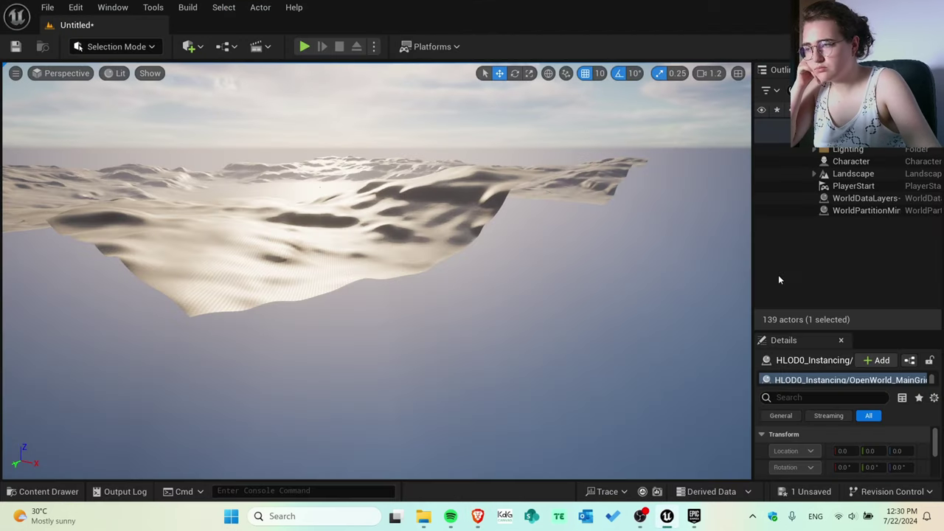
Browse into HandPaintedEnvironment's Assets folder, briefly opening the Overview map without saving the level
click(45, 491)
click(67, 402)
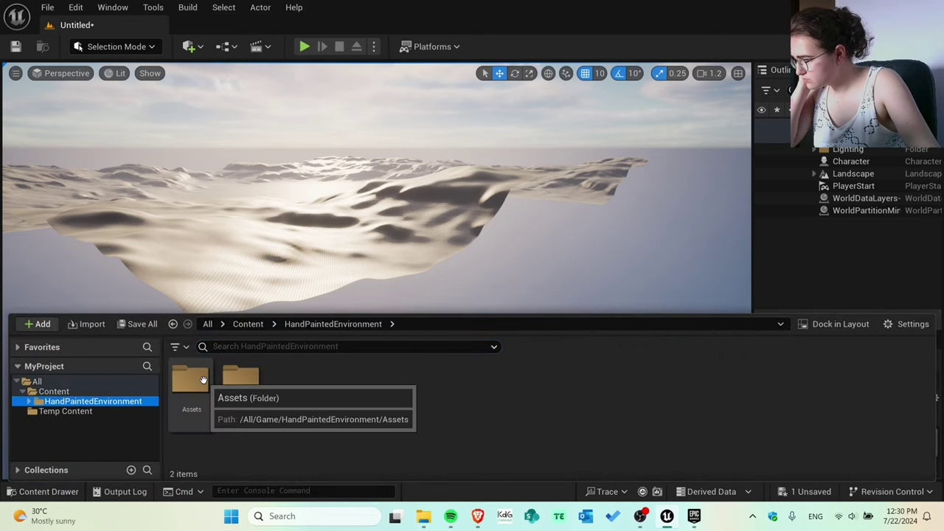
double_click(202, 380)
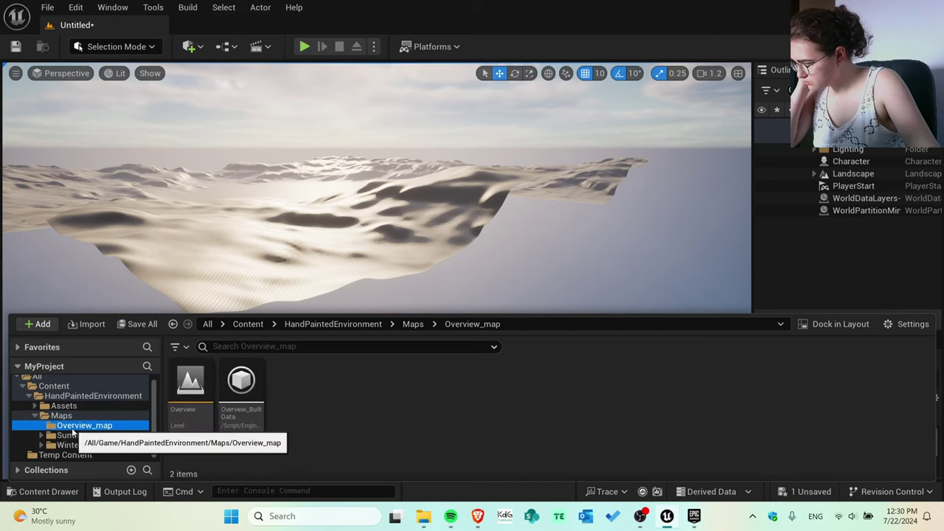
double_click(237, 398)
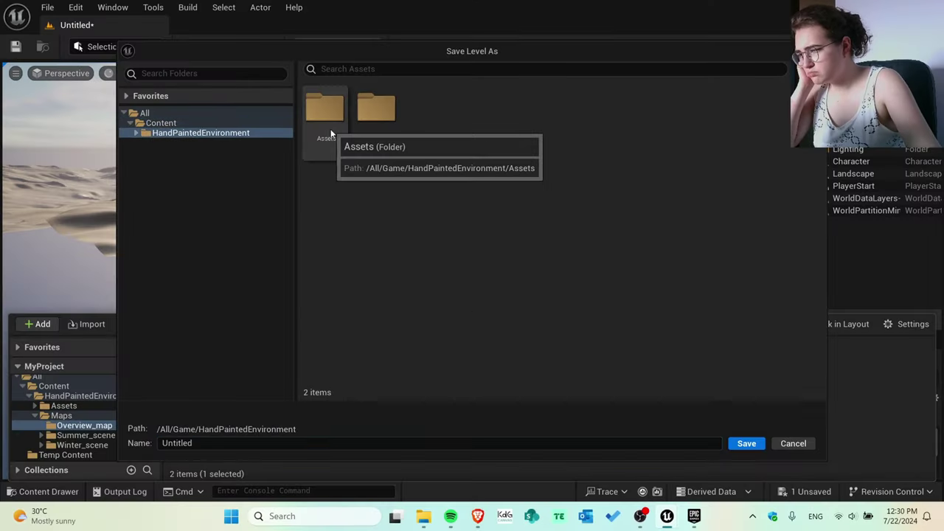
click(310, 118)
double_click(309, 118)
key(Escape)
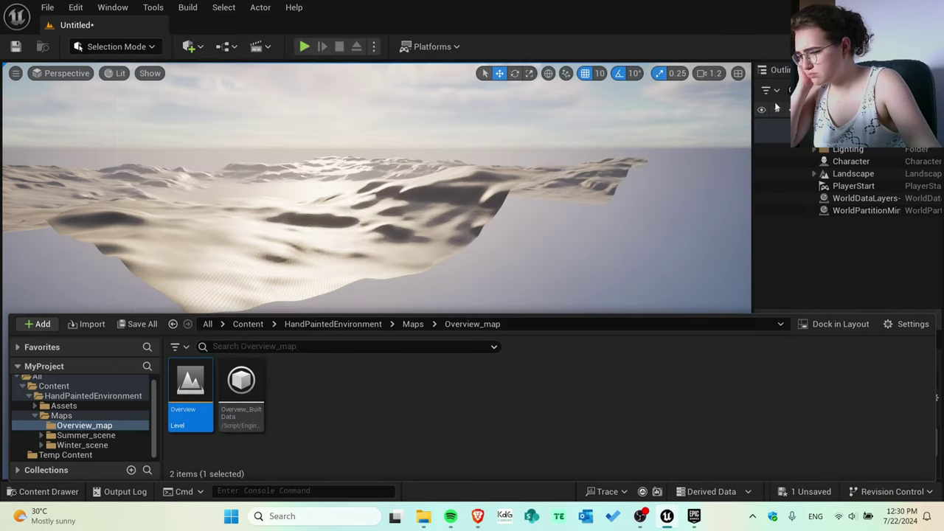
Go to Assets > Landscape > Foliage and open Grass_3_texture in the texture editor
click(83, 414)
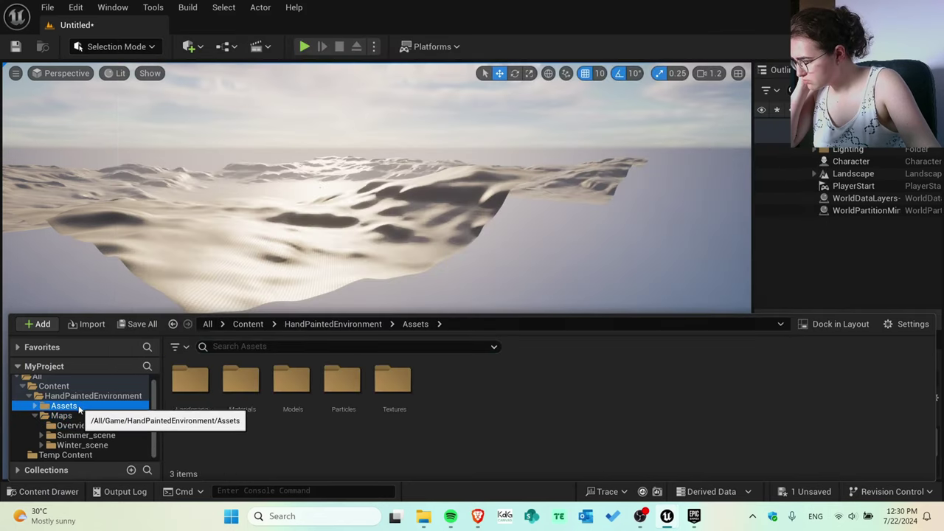
double_click(186, 391)
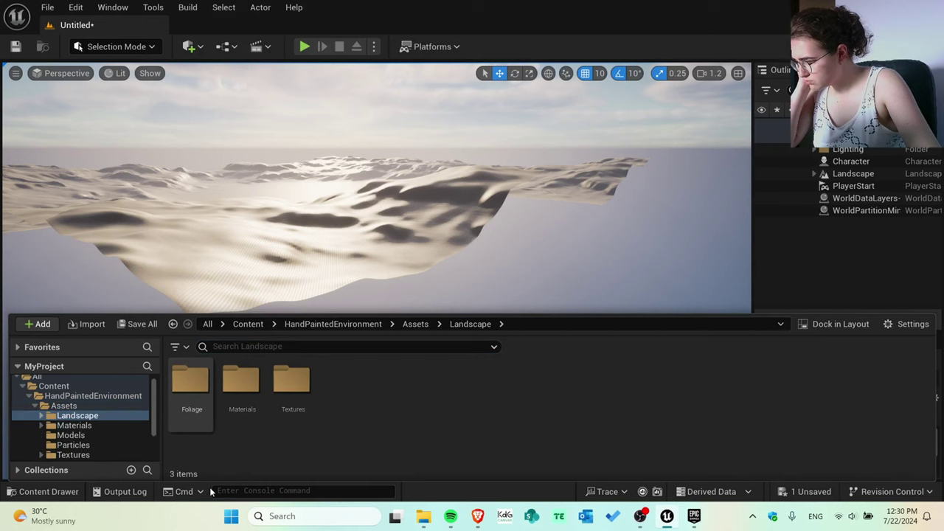
click(191, 401)
double_click(191, 401)
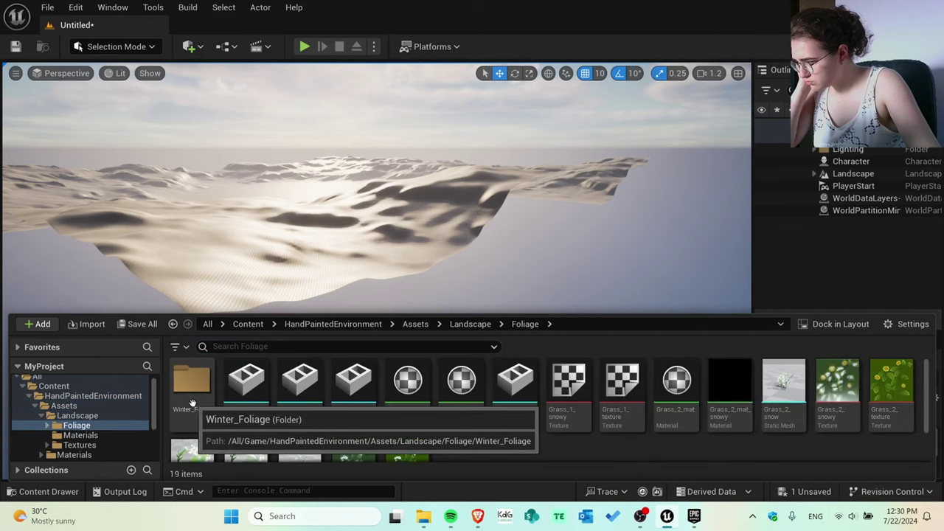
scroll(354, 413, down, 1)
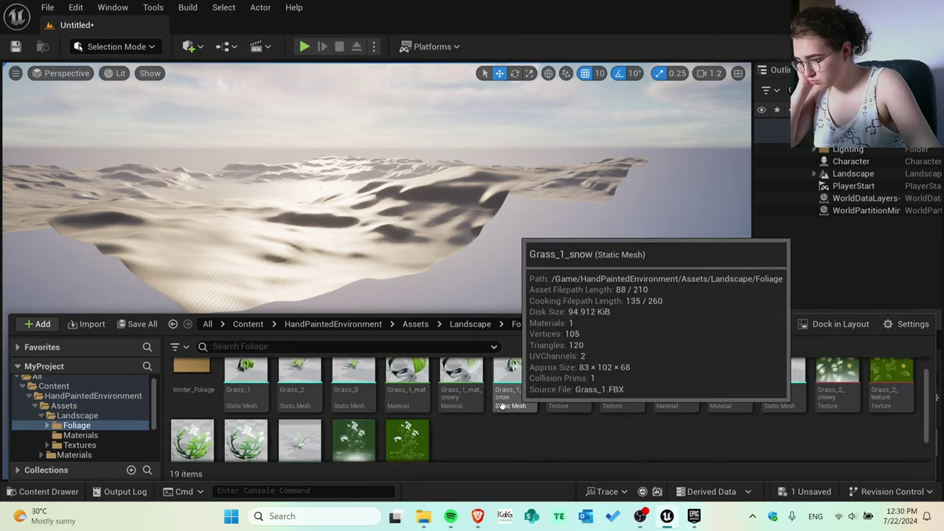
double_click(406, 440)
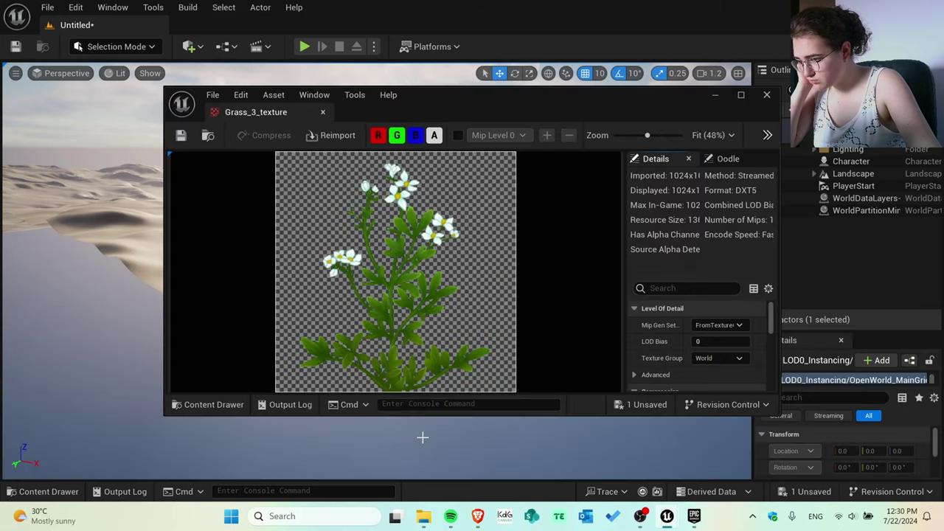
Close the Grass_3_texture editor and drag the Grass_2 summer texture into the viewport
click(767, 95)
click(45, 491)
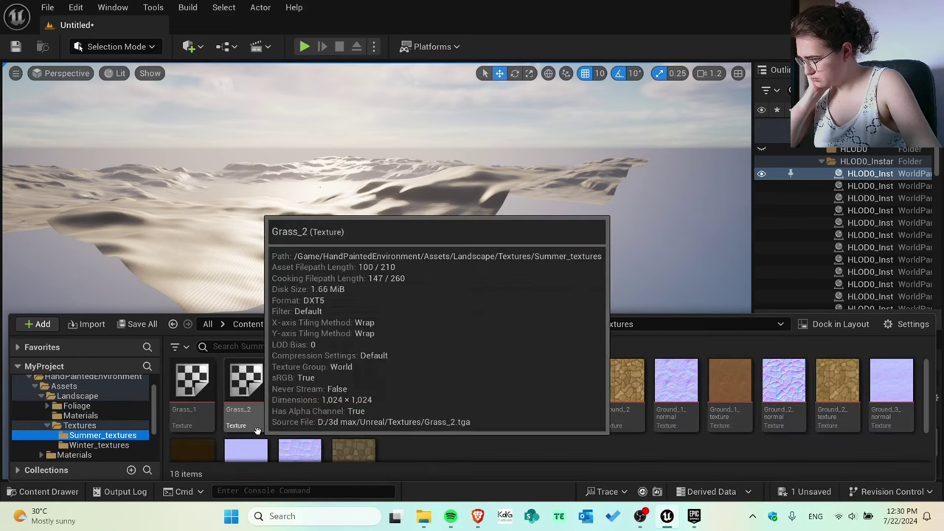
drag(240, 392, 242, 282)
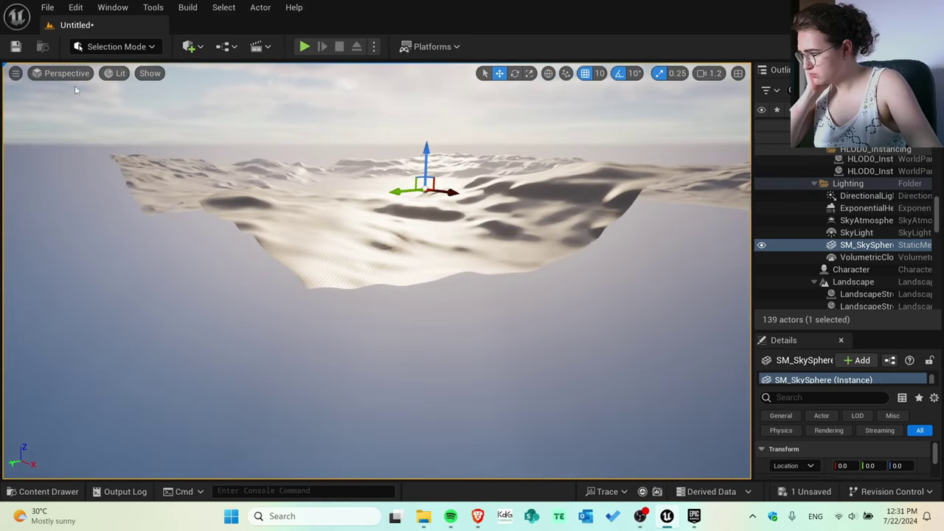
Switch the viewport to Top view, zoom in, deselect SM_SkySphere, and zoom back out
click(66, 74)
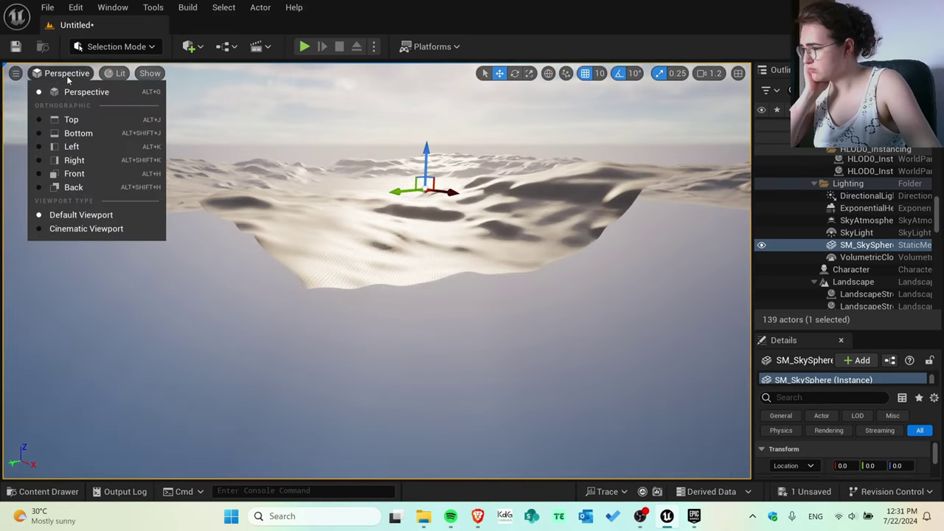
click(54, 121)
scroll(81, 267, up, 5)
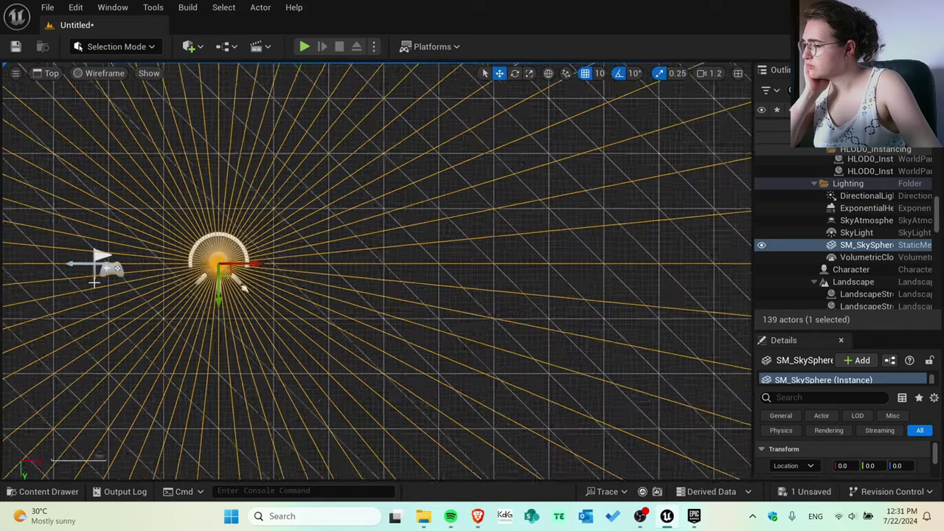
scroll(283, 284, up, 2)
scroll(284, 283, up, 2)
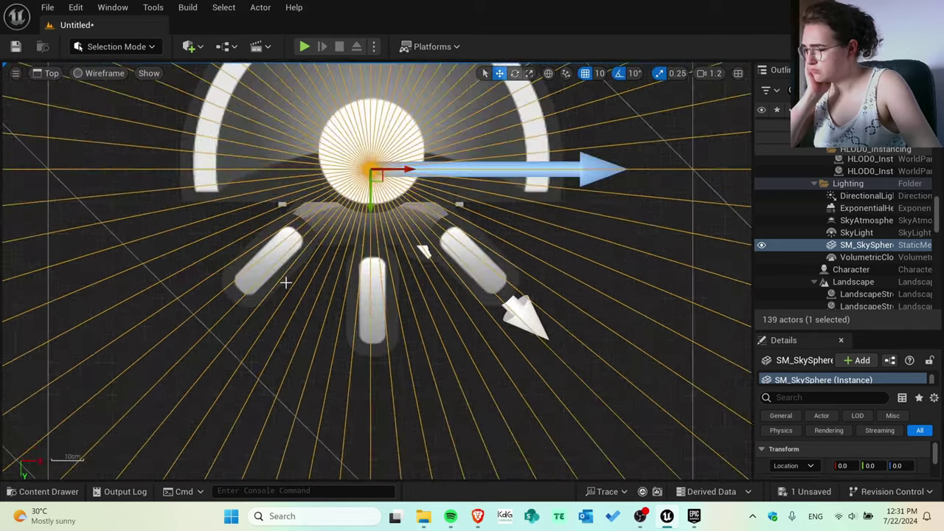
click(247, 378)
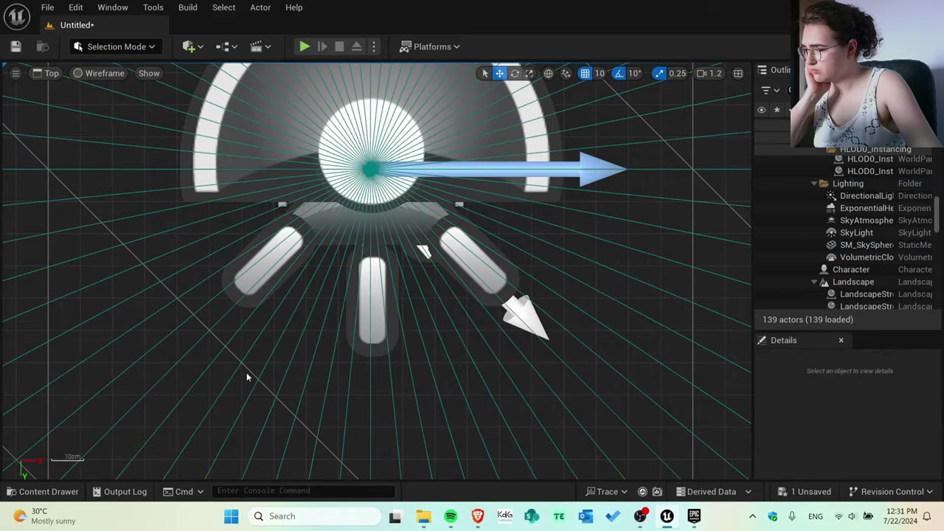
scroll(247, 377, down, 5)
scroll(247, 376, down, 6)
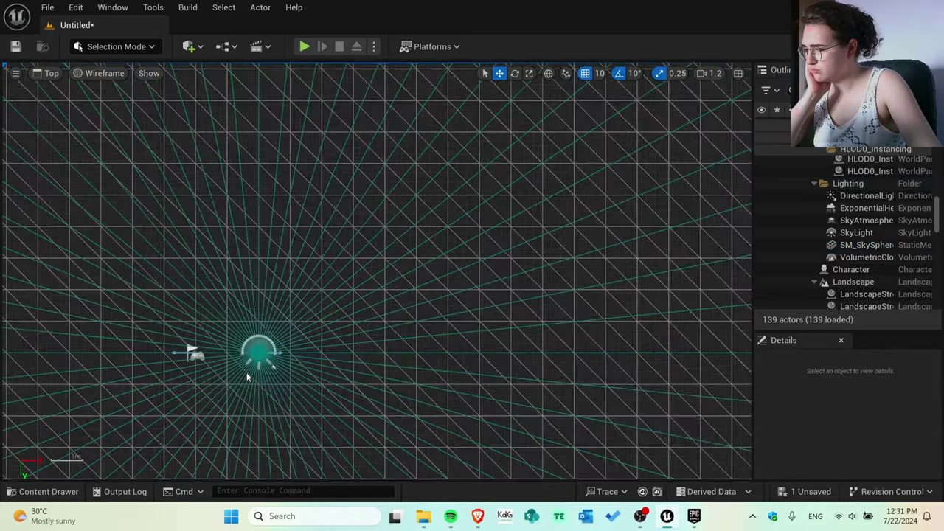
scroll(245, 373, down, 6)
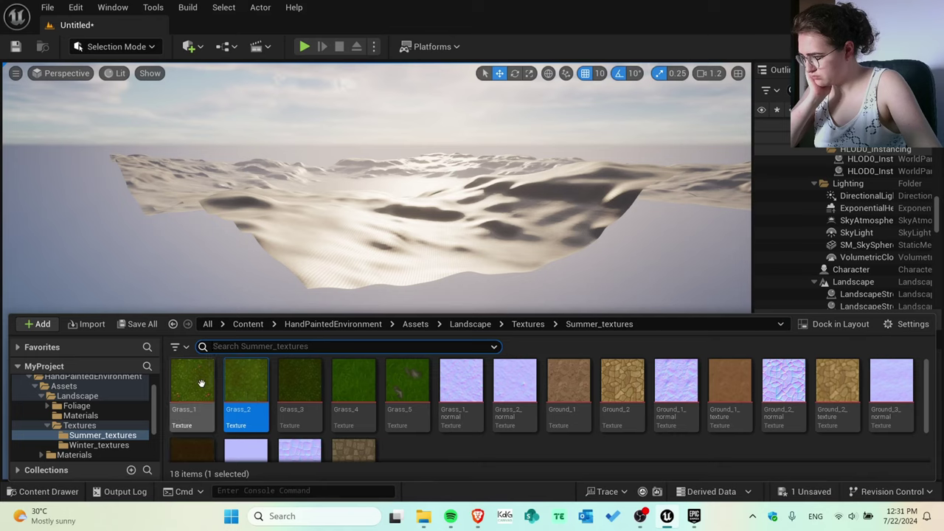
Try dropping the Grass_1 texture into the level, then select the landscape and sky sphere
mouse_move(189, 391)
drag(189, 391, 289, 220)
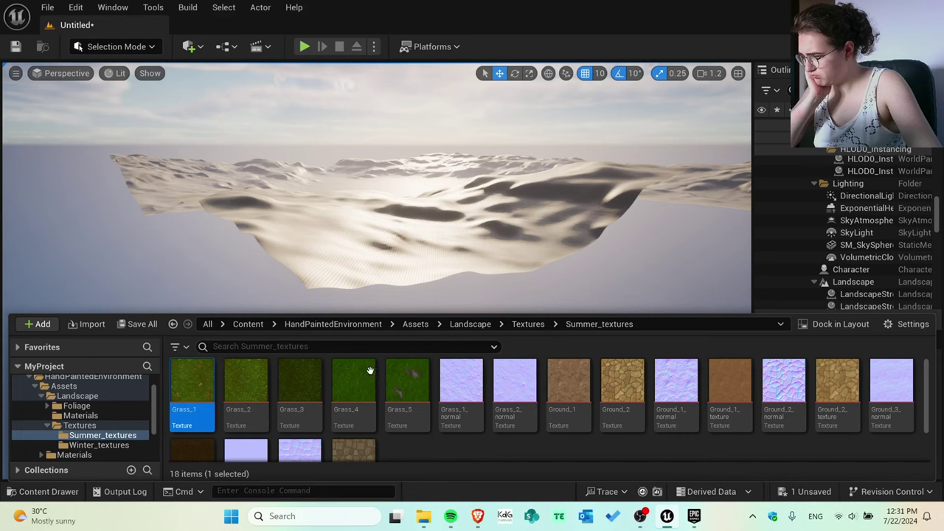
click(367, 276)
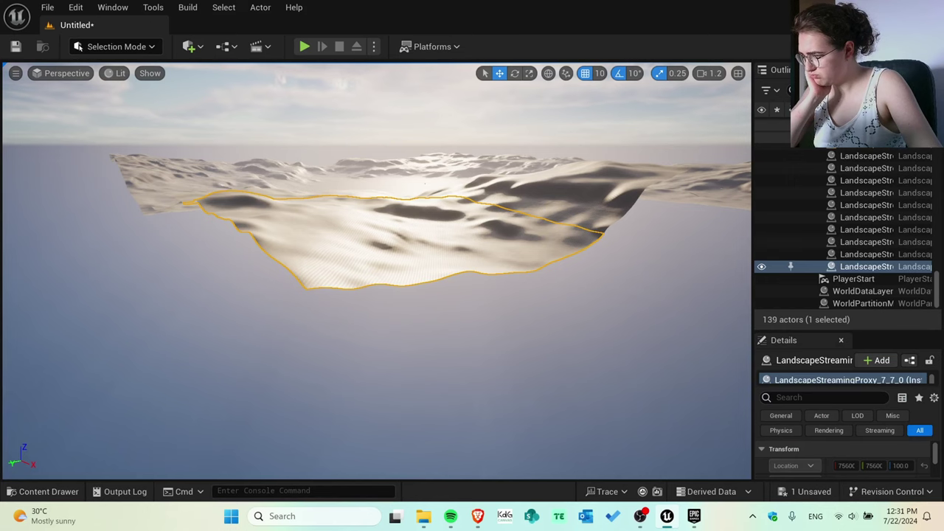
click(331, 248)
Open the Content Drawer with Ctrl+Space, scroll to Models, and place Tree_1 on the landscape's near edge
key(f)
key(ctrl+space)
mouse_move(257, 385)
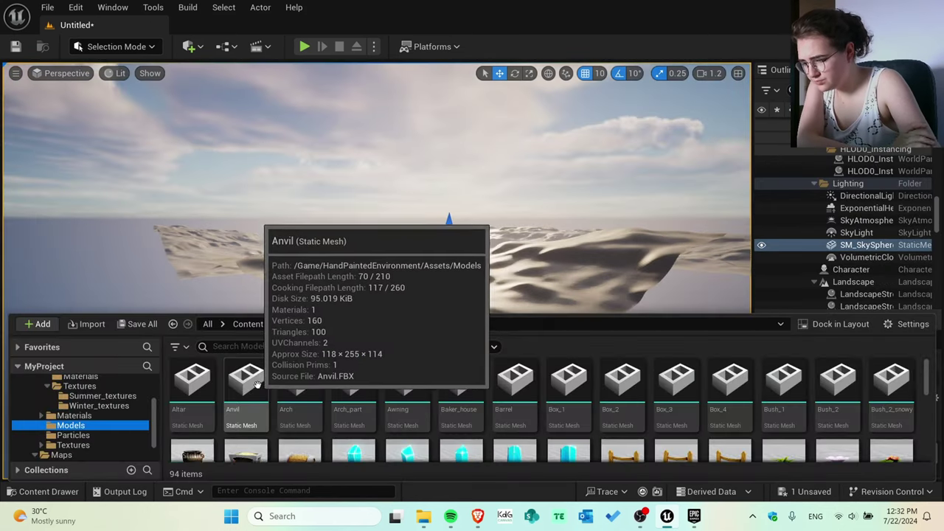
scroll(256, 385, down, 5)
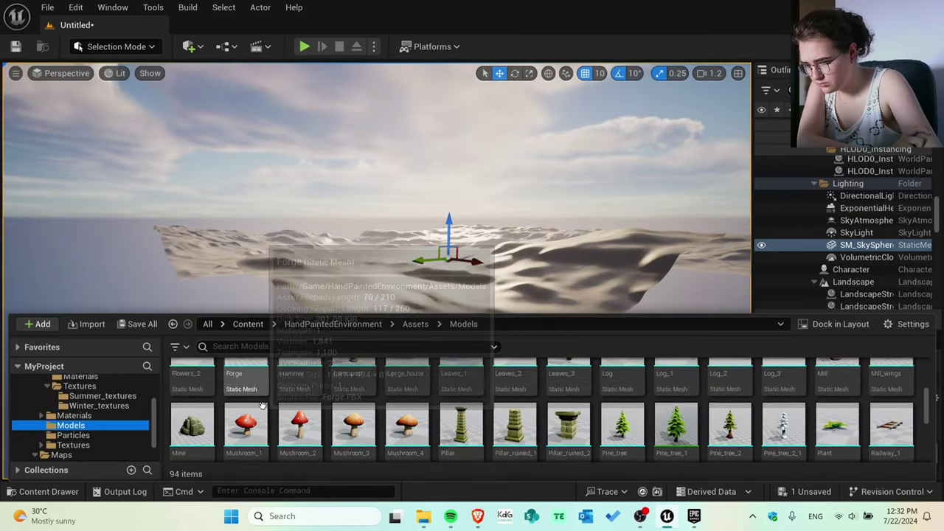
scroll(262, 406, down, 3)
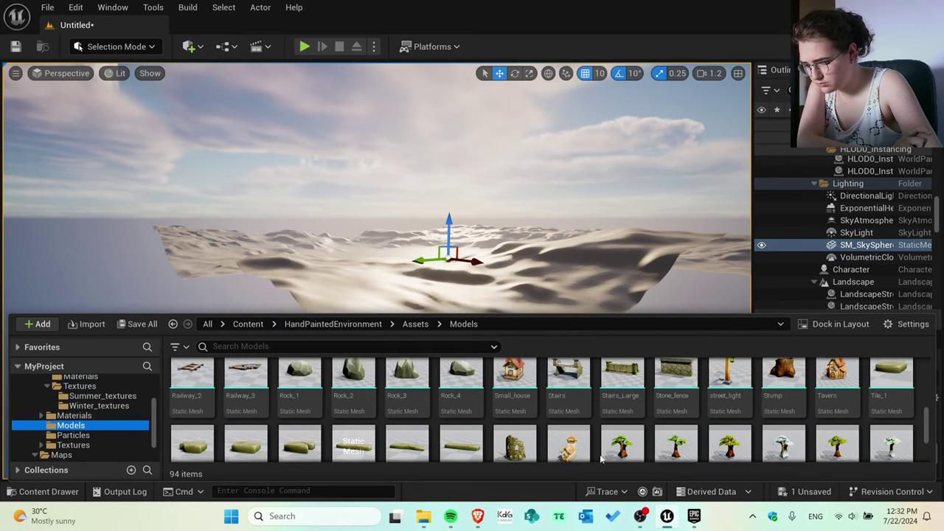
click(387, 266)
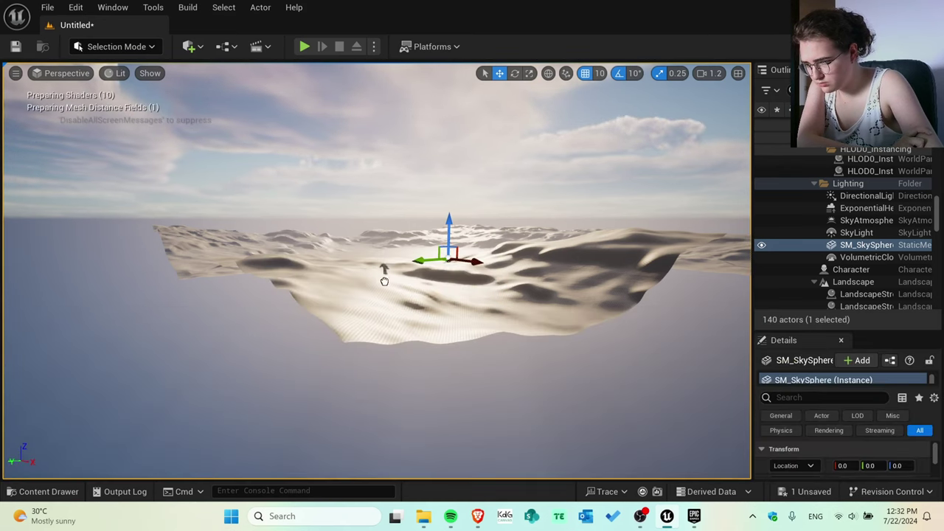
drag(382, 351, 377, 340)
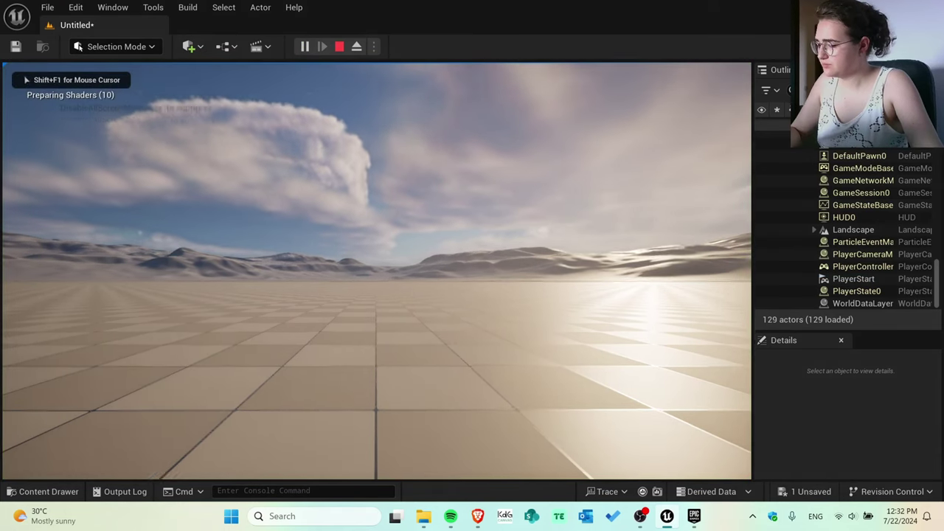
Walk forward with W across the landscape in the running Play session
key(w)
key(w)
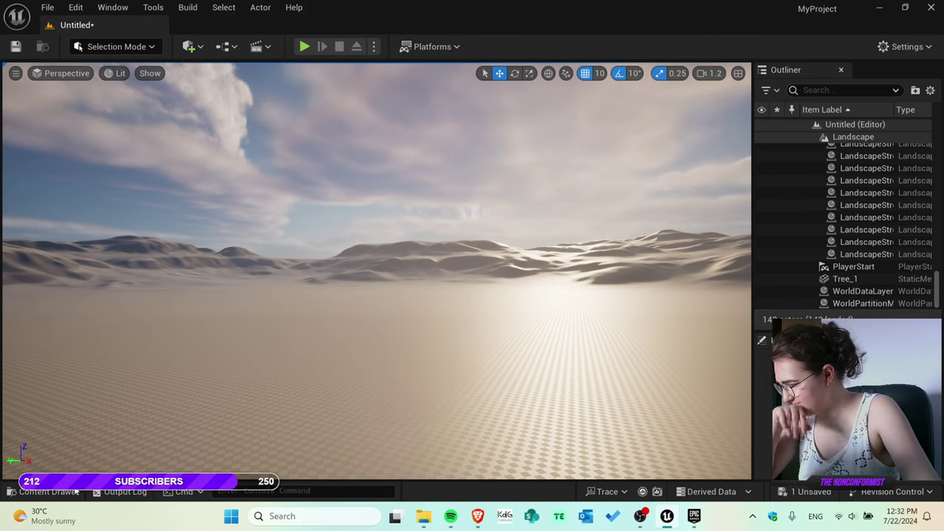
Drag Town_Hall from the Content Drawer onto the level's flat ground
click(48, 491)
drag(504, 359, 470, 297)
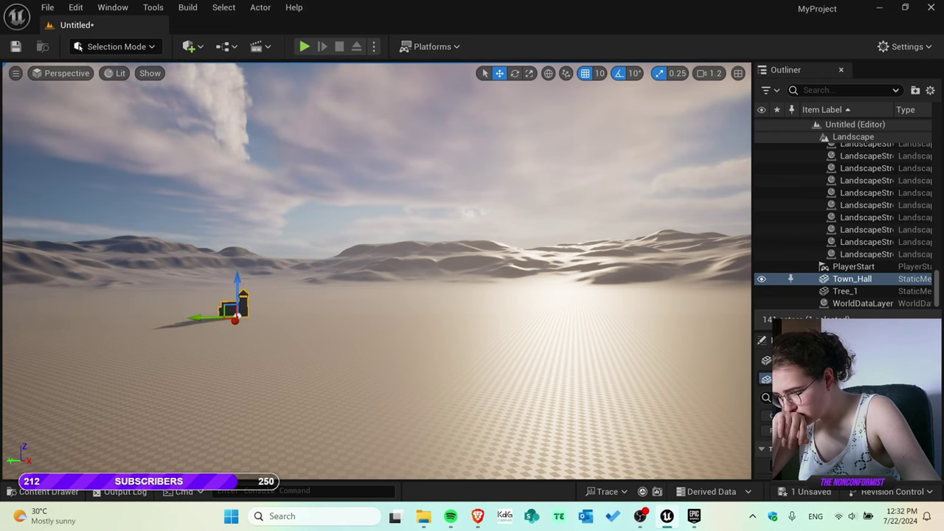
Reopen the Content Drawer and select the Particles folder containing Fire and Smoke
key(ctrl+space)
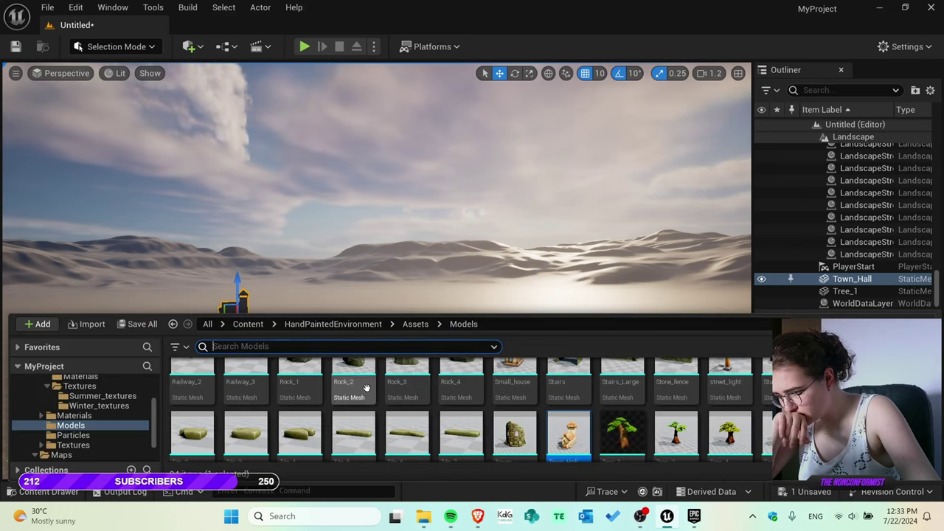
scroll(367, 388, down, 3)
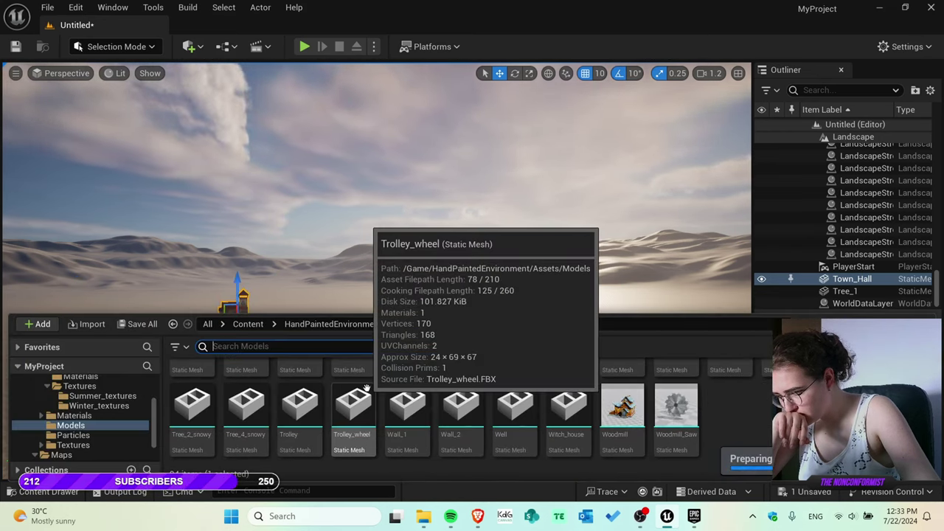
click(74, 436)
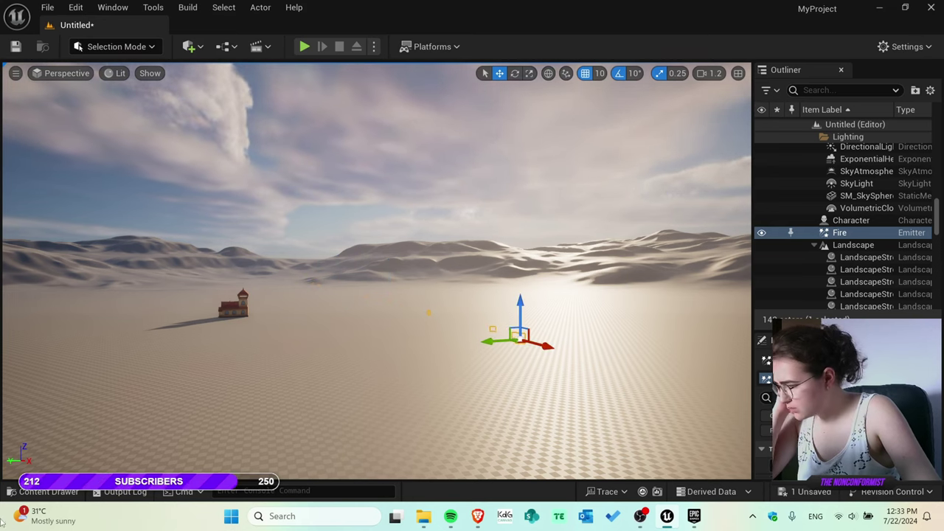
Browse the Textures > Summer folder and drag Barrel_texture into the level
click(47, 492)
click(72, 445)
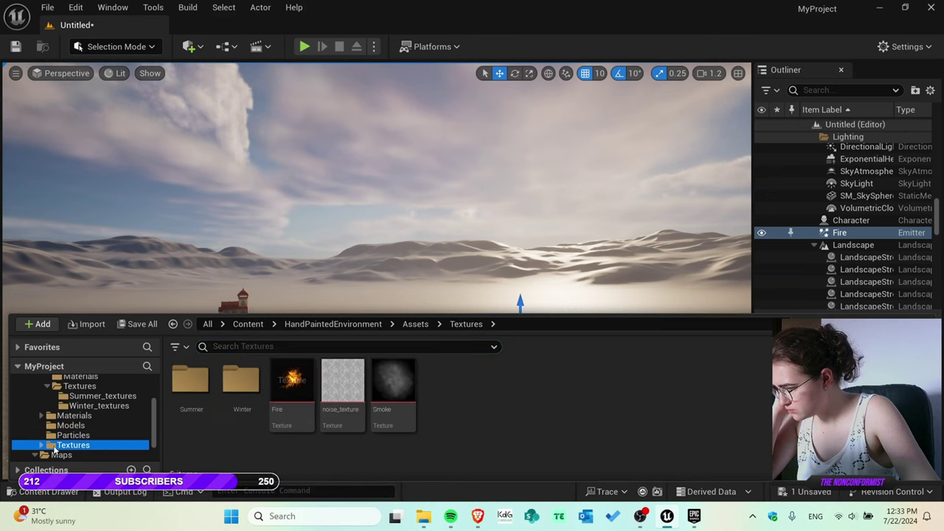
scroll(83, 431, down, 1)
click(81, 437)
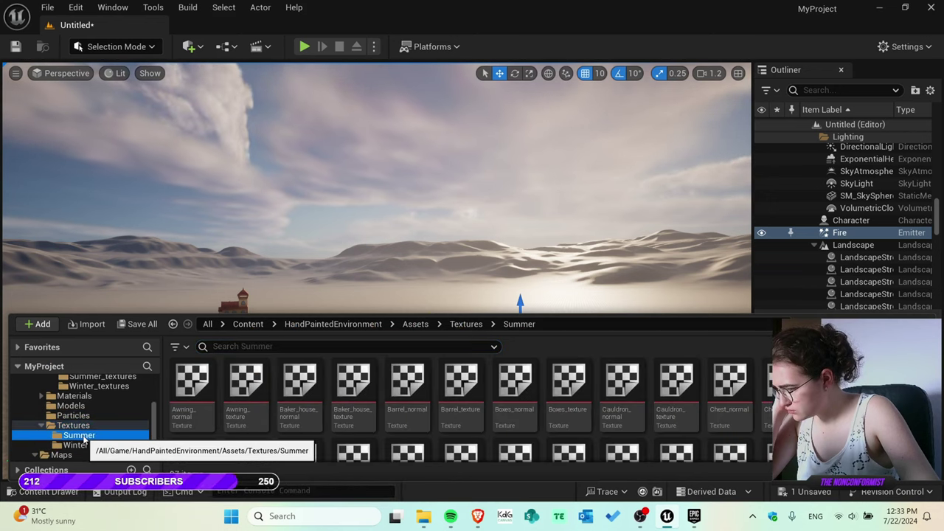
scroll(318, 424, down, 1)
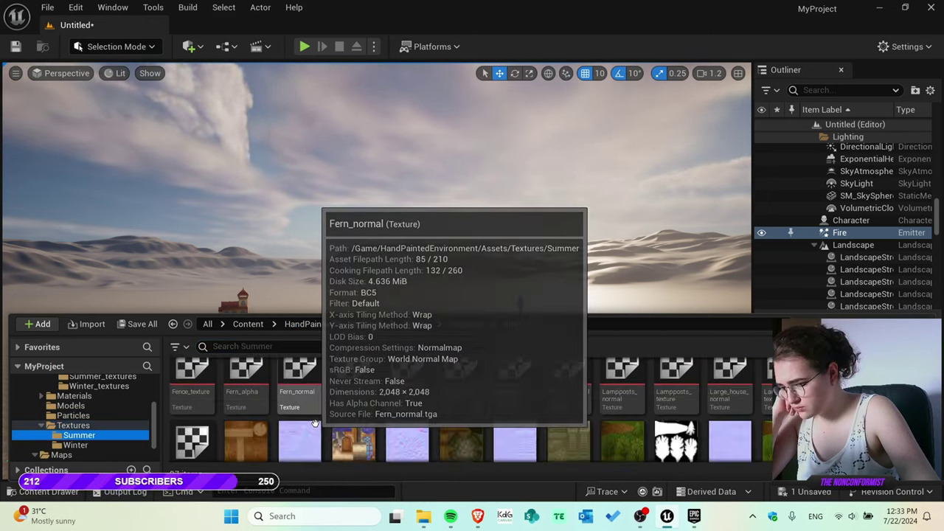
scroll(568, 413, up, 1)
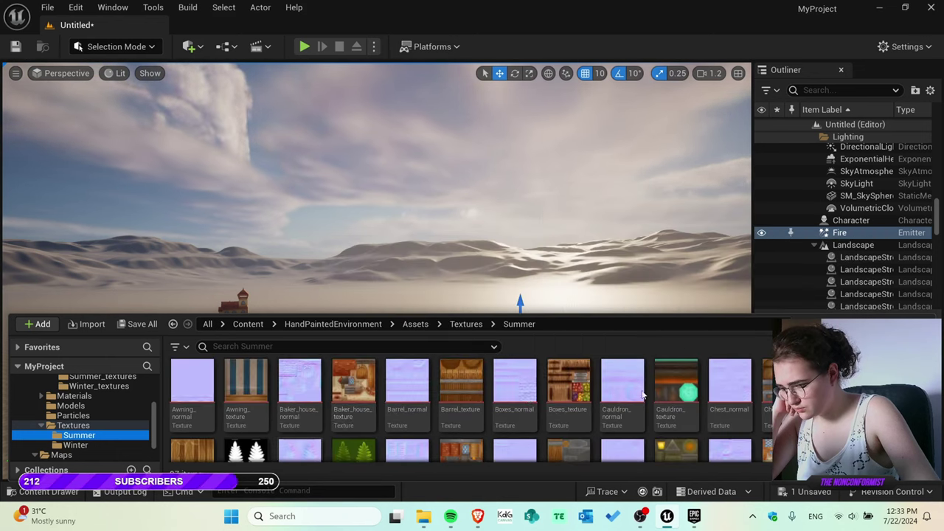
drag(468, 388, 413, 305)
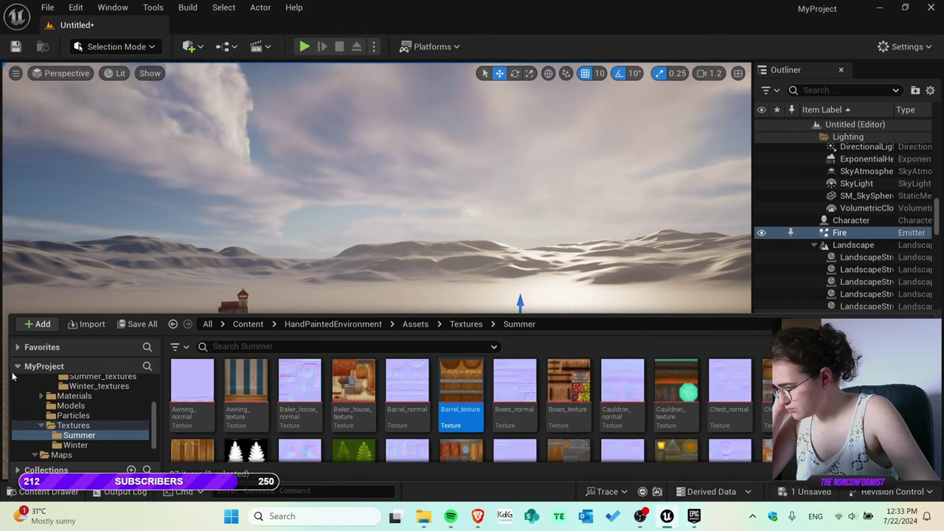
click(561, 281)
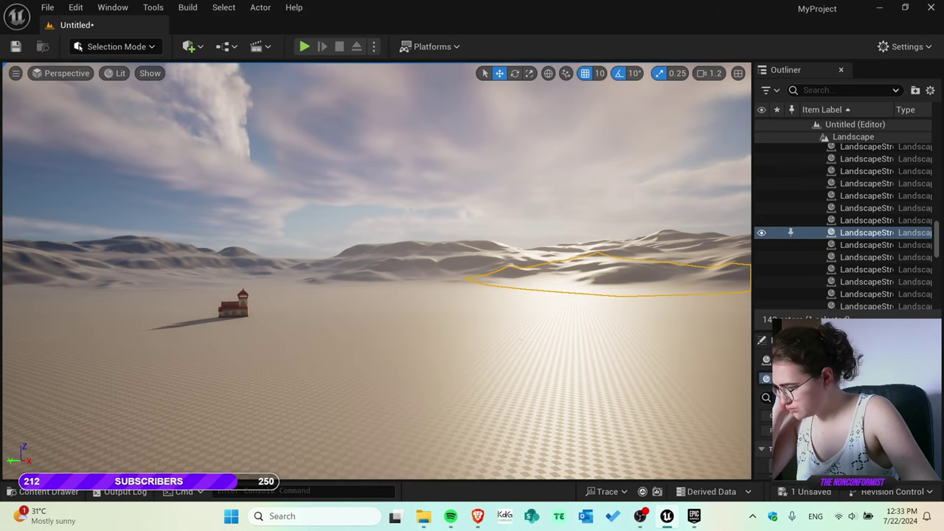
right_drag(560, 281, 569, 280)
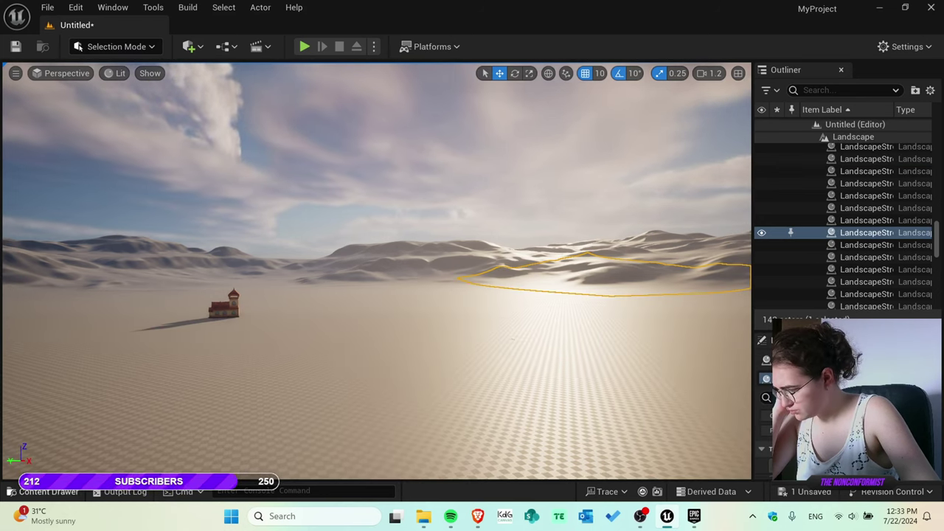
Browse the Winter textures, then open Landscape > Foliage and try dragging Grass_1_texture into the level
click(47, 492)
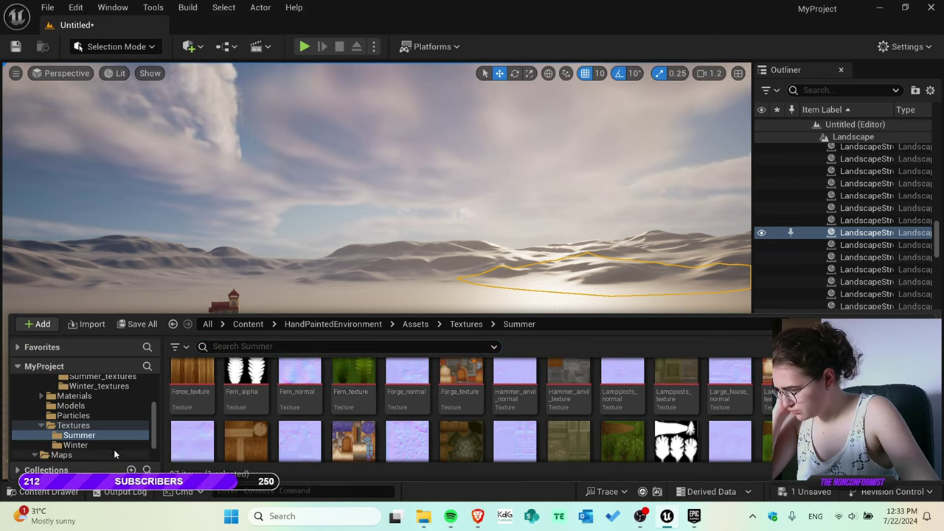
click(103, 454)
click(105, 446)
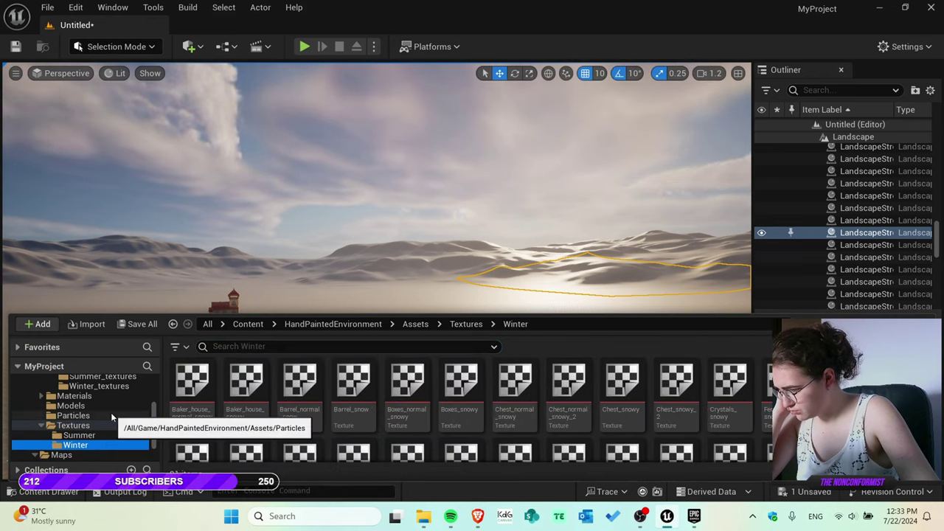
click(109, 435)
scroll(111, 432, up, 5)
click(111, 433)
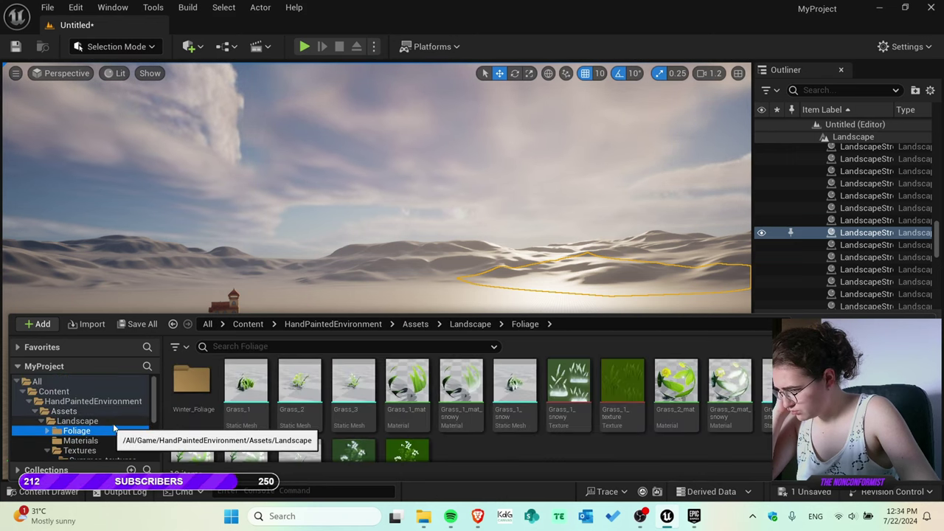
drag(602, 374, 115, 297)
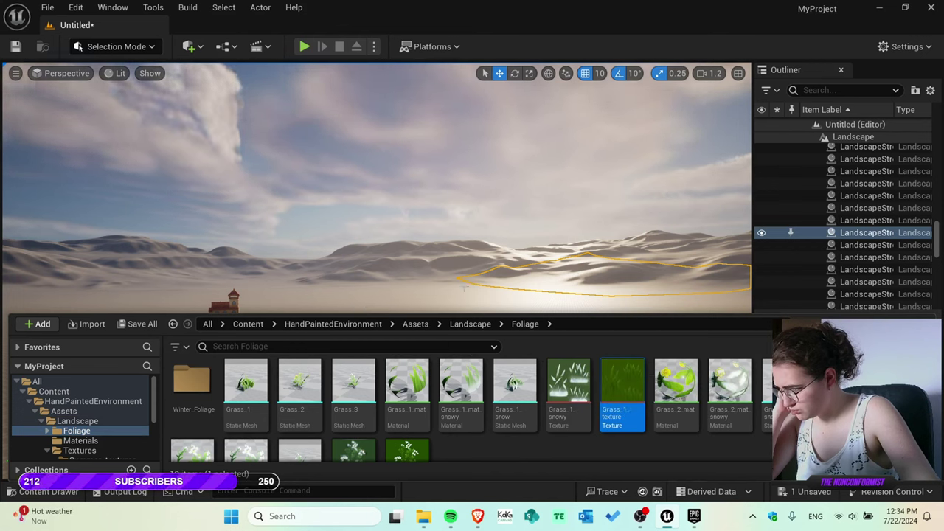
Fly the camera down onto the landscape and try placing Grass_1_texture on the ground
click(467, 274)
key(f)
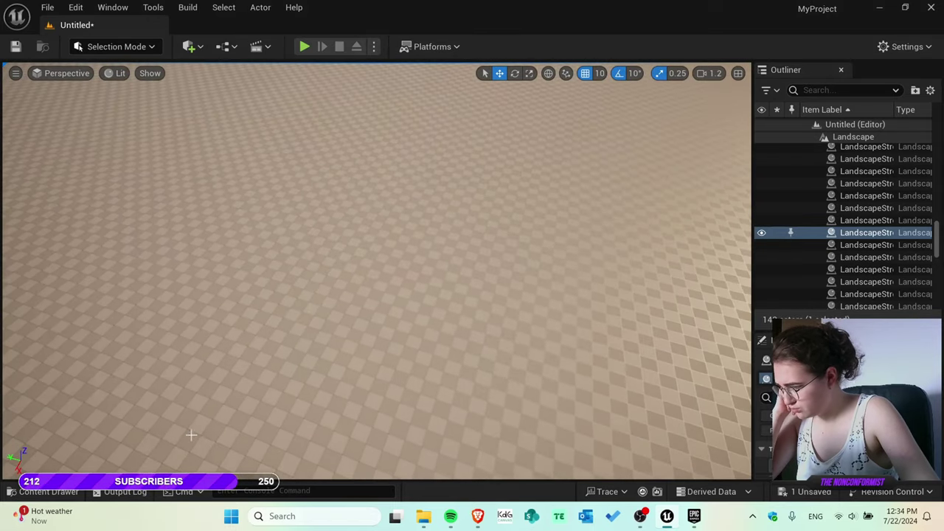
click(48, 491)
drag(622, 391, 485, 222)
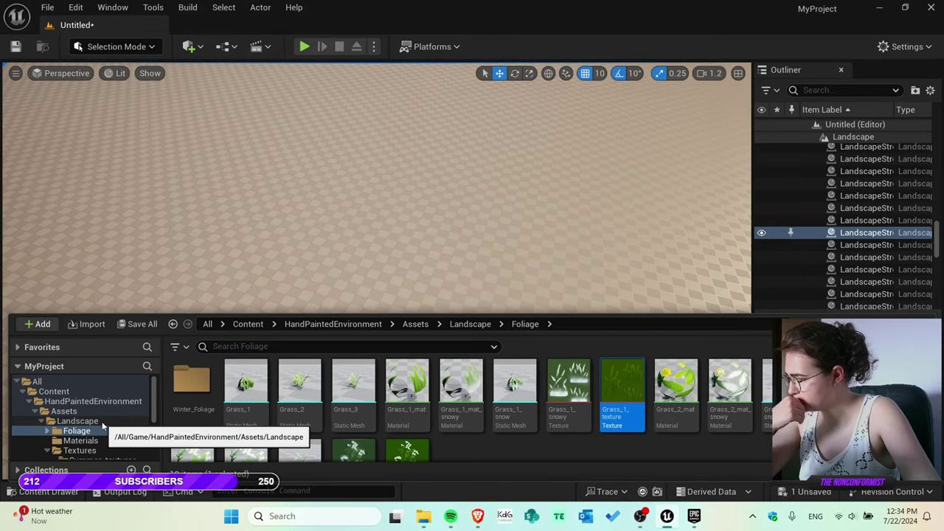
From Assets > Models, drag the Log_1 mesh onto the checkered ground
click(81, 441)
click(64, 411)
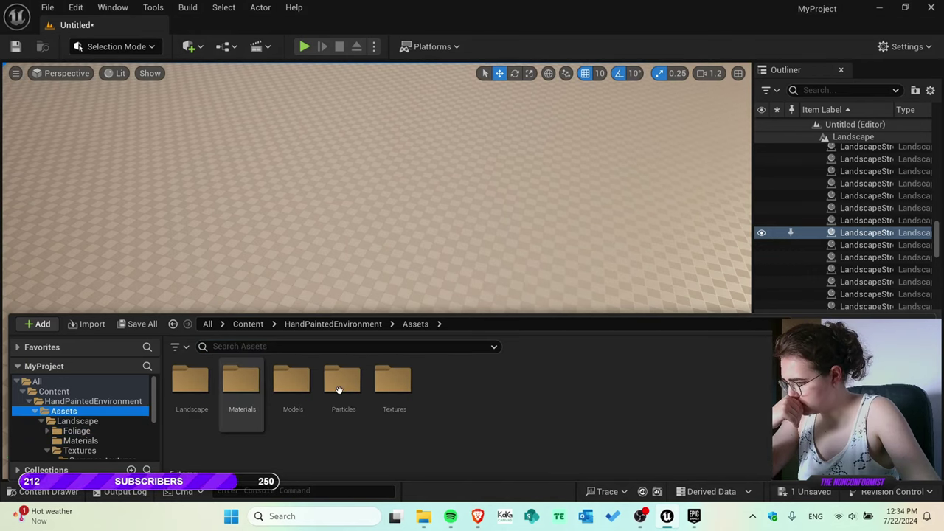
double_click(292, 384)
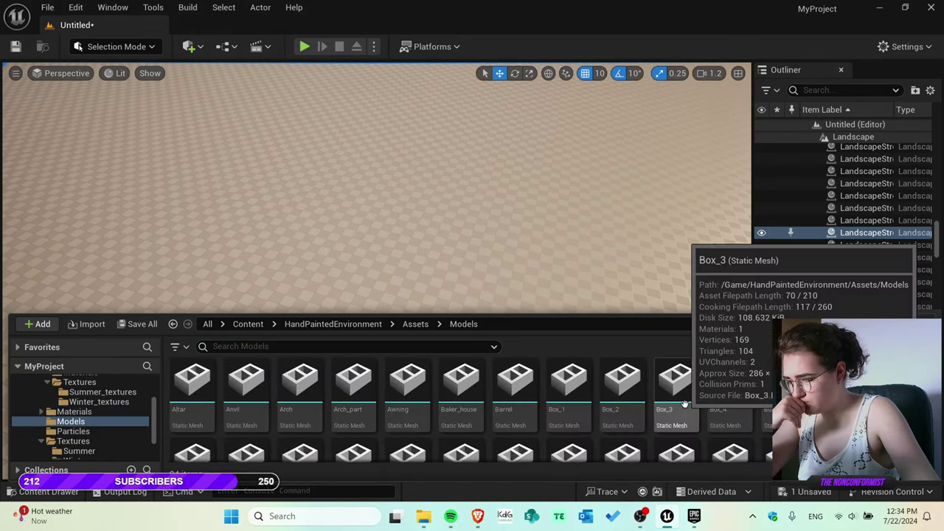
scroll(590, 413, down, 5)
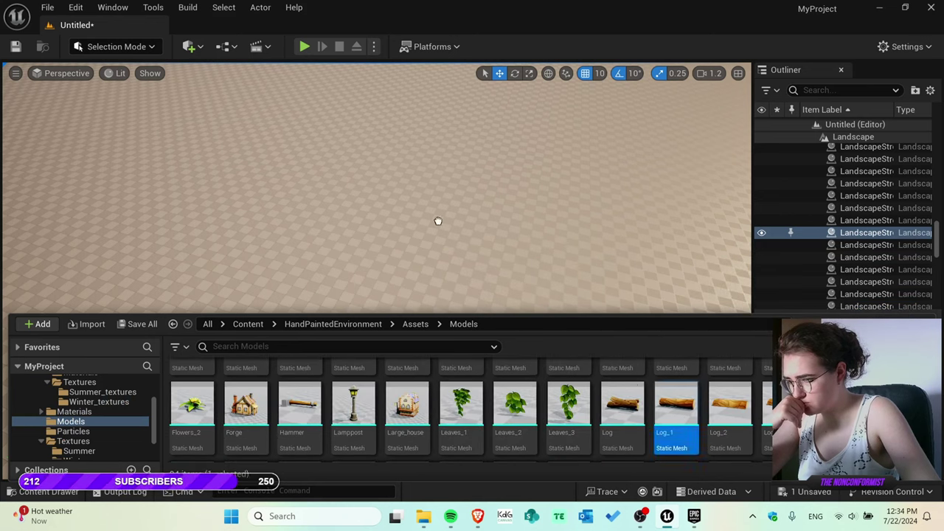
drag(433, 212, 407, 276)
drag(398, 315, 412, 328)
click(386, 320)
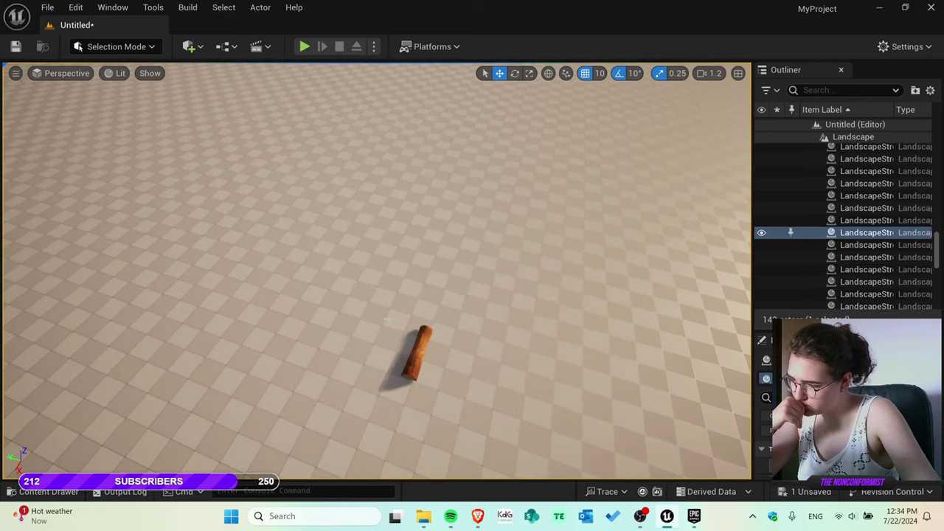
click(72, 490)
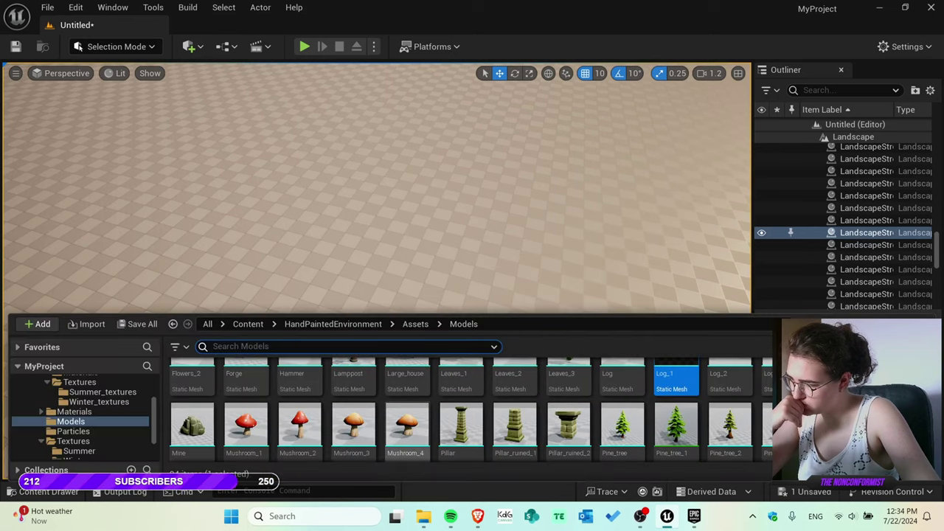
scroll(690, 431, down, 5)
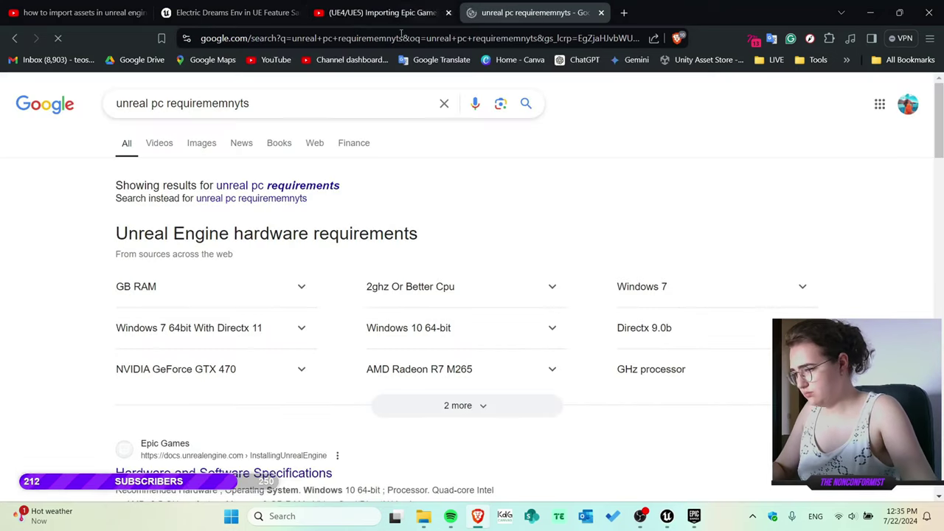
Expand and collapse the GB RAM and Windows 7 64bit With DirectX 11 requirement results
click(304, 288)
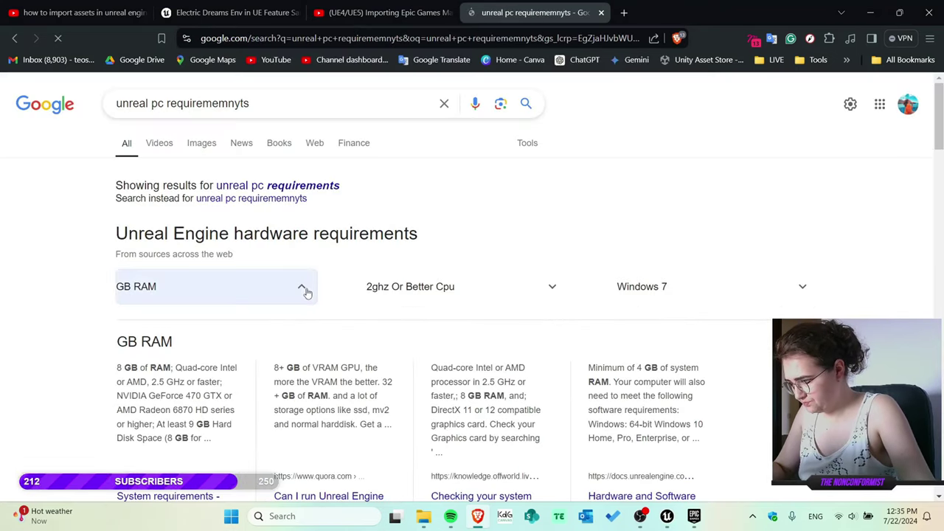
click(304, 289)
click(298, 326)
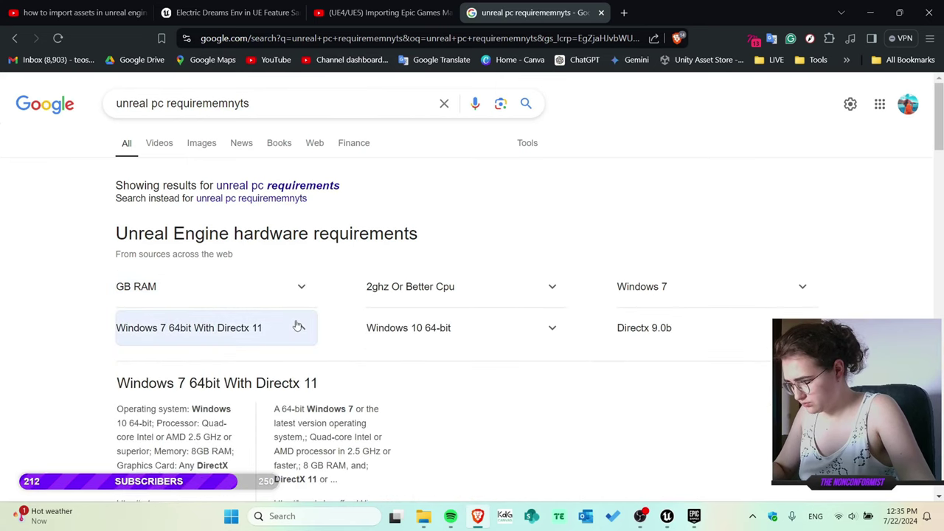
click(299, 326)
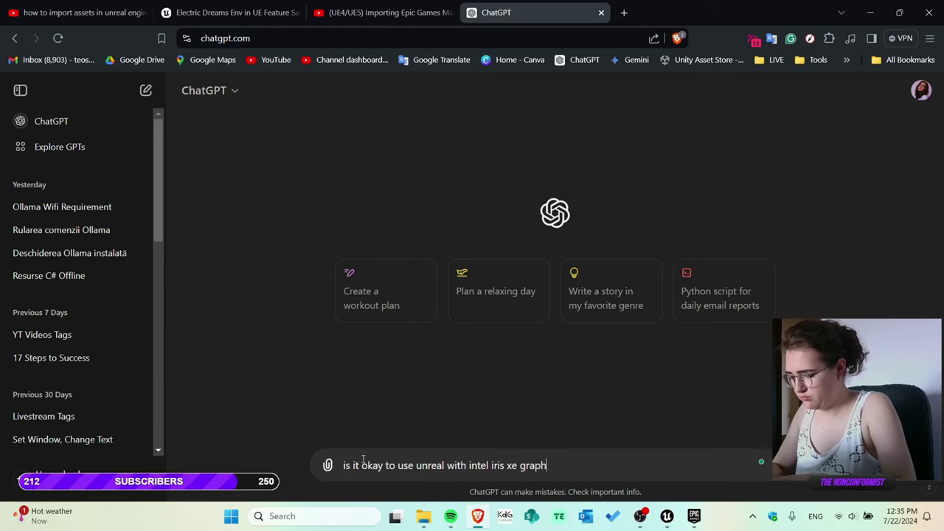
Ask ChatGPT 'is it okay to use unreal with intel iris xe graphics?' and scroll through the reply
text(iris xe graphics?)
key(Return)
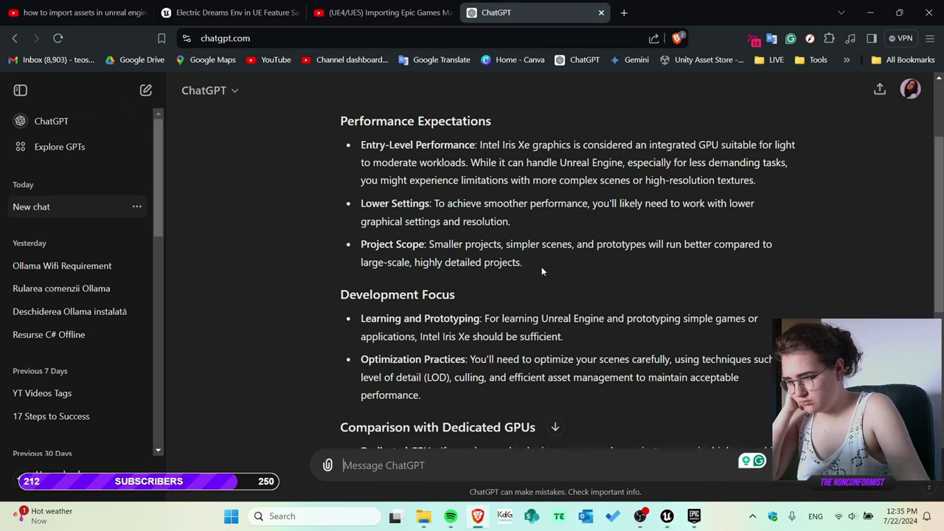
scroll(541, 267, down, 4)
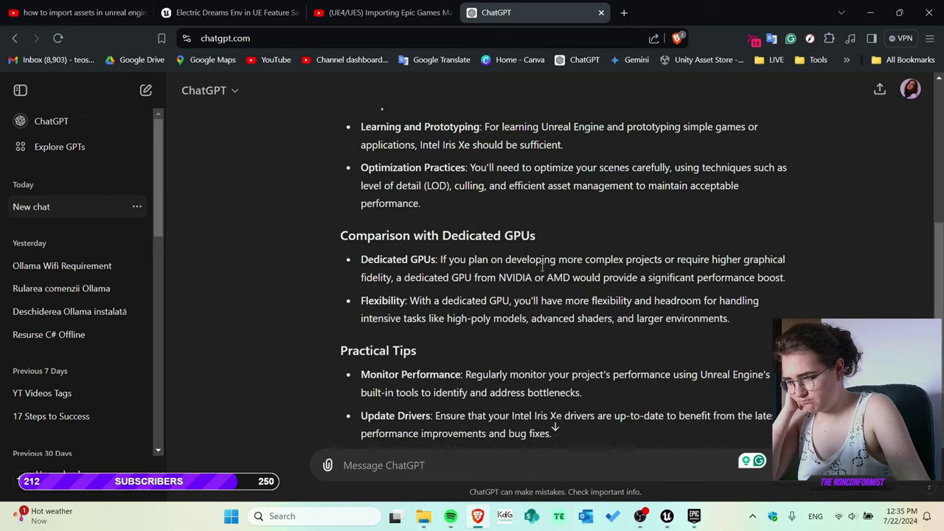
scroll(542, 267, down, 1)
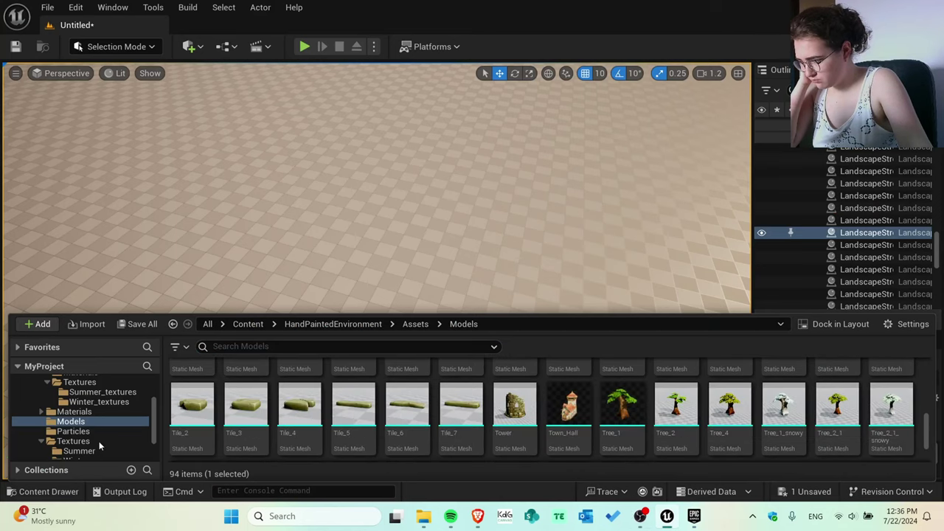
Drag the Tile_7 mesh from the Models folder onto the ground beside the log
click(461, 405)
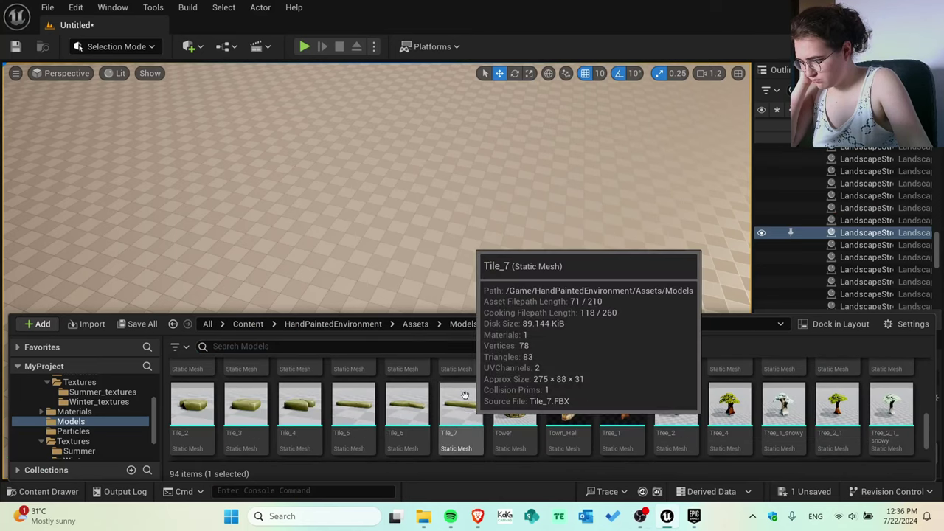
drag(461, 387, 413, 267)
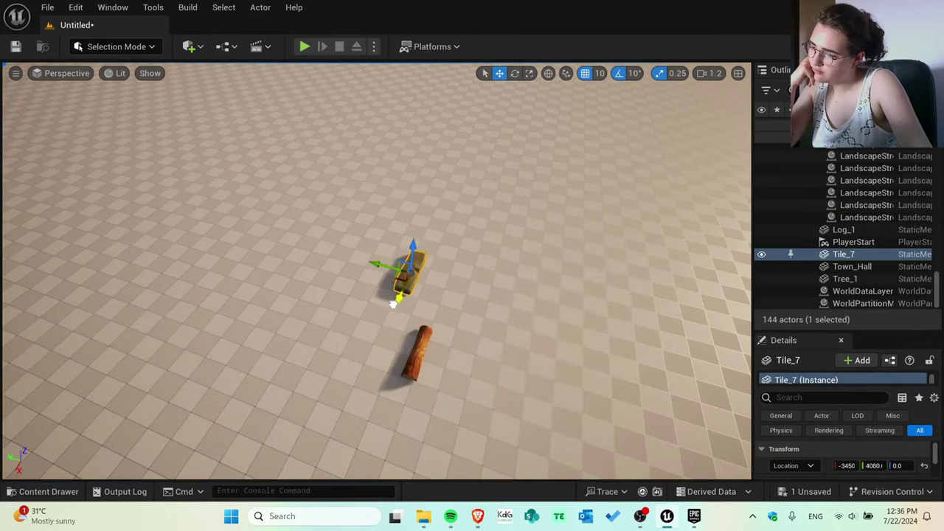
right_drag(382, 344, 325, 7)
Play the level and walk forward past the log toward the Town_Hall
click(304, 46)
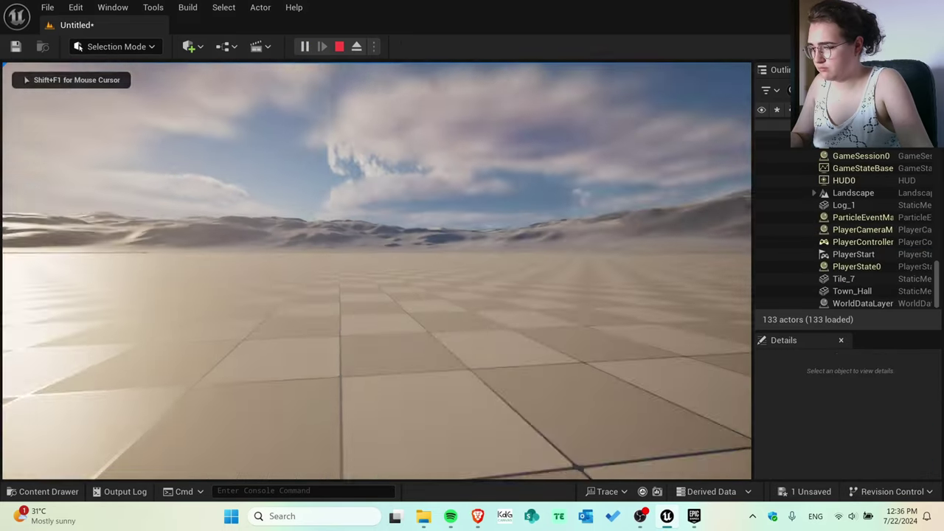
key(w)
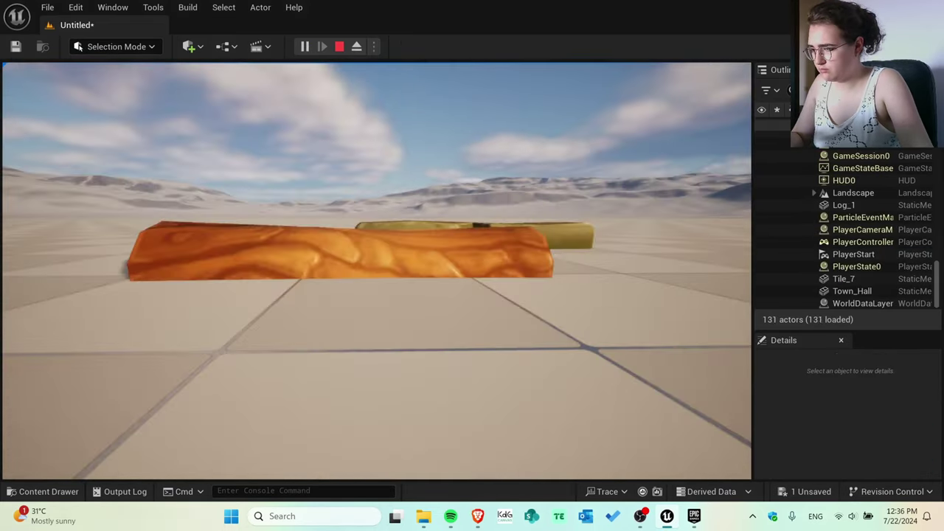
key(w)
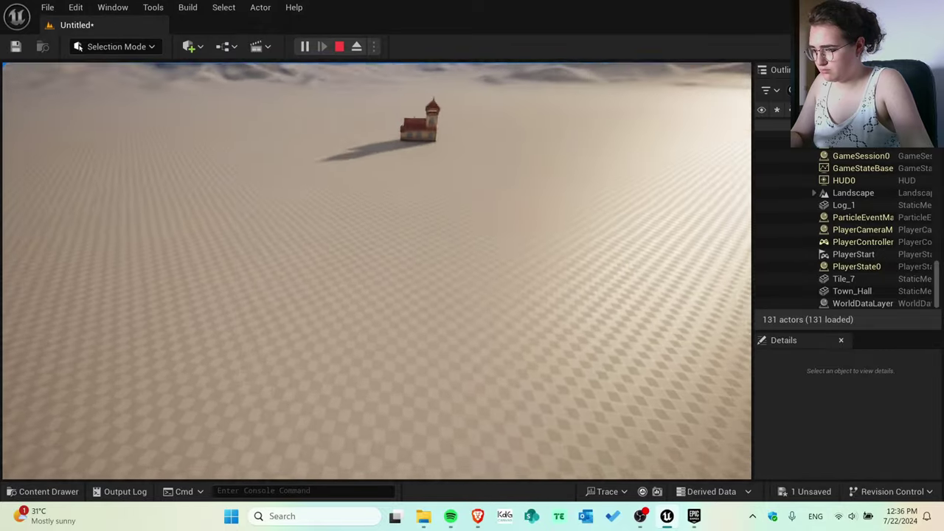